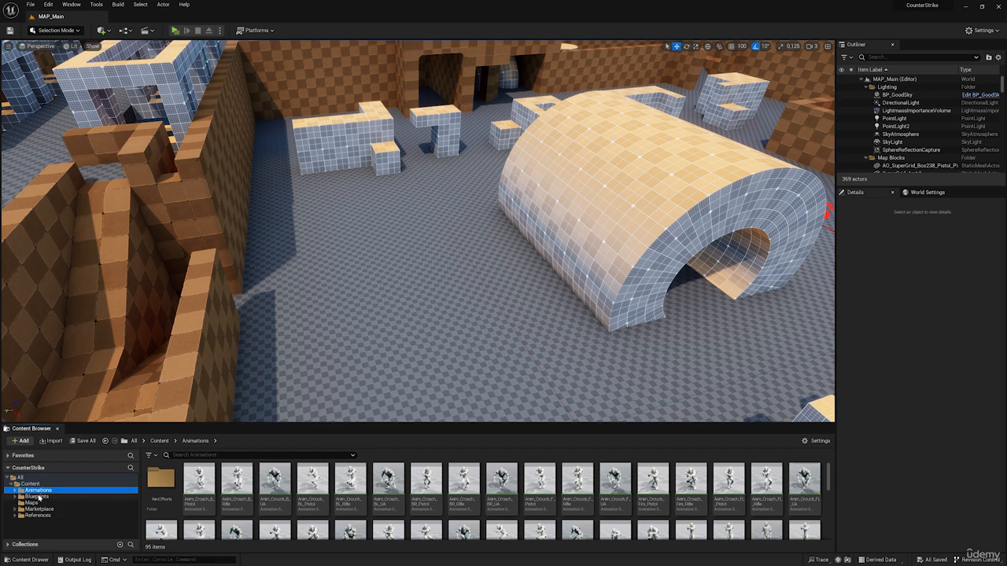
Create a folder named Animations inside the Blueprints/Player folder.
{"action": "left_click", "coordinate": [37, 497]}
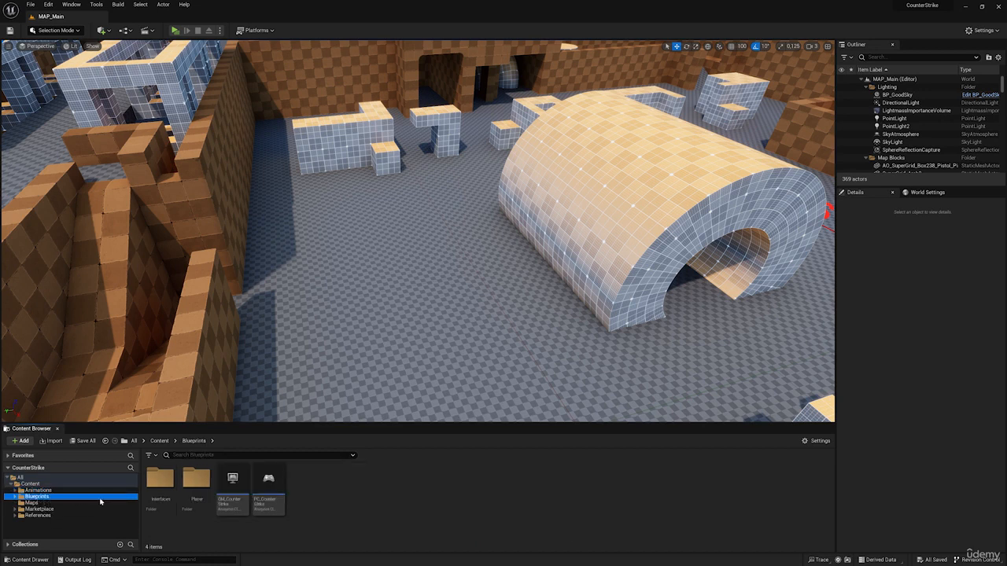
{"action": "double_click", "coordinate": [198, 481]}
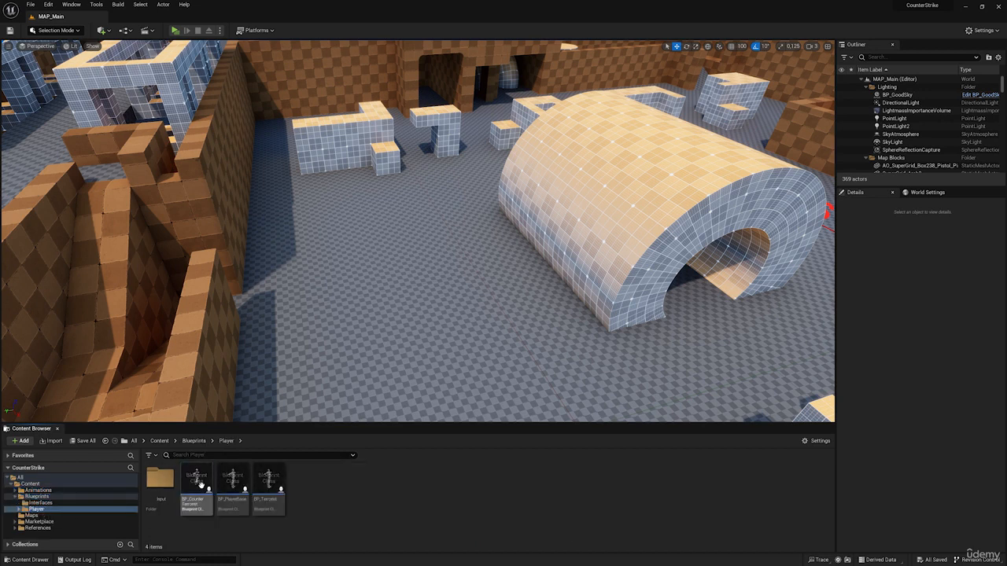
{"action": "right_click", "coordinate": [356, 489]}
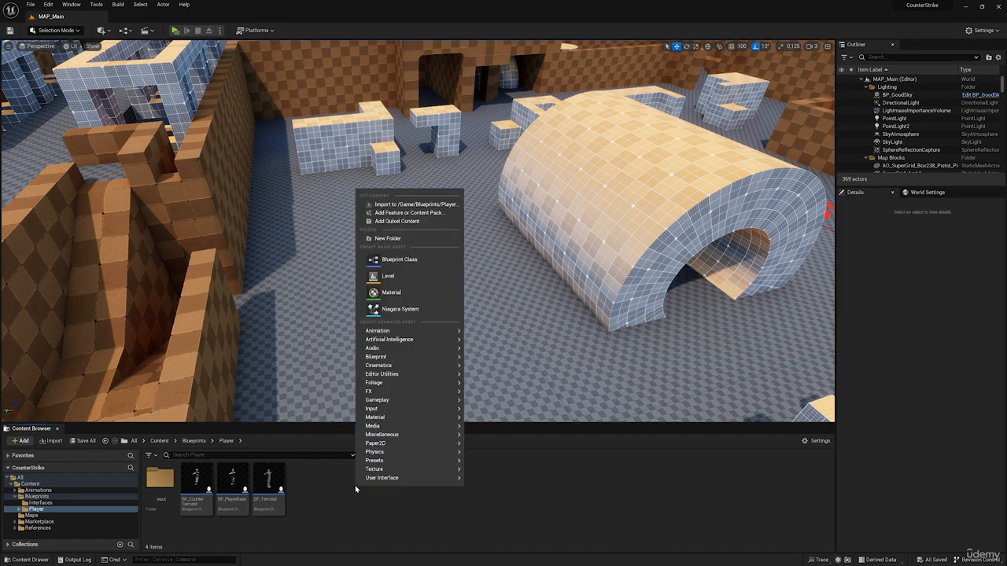
{"action": "left_click", "coordinate": [389, 238]}
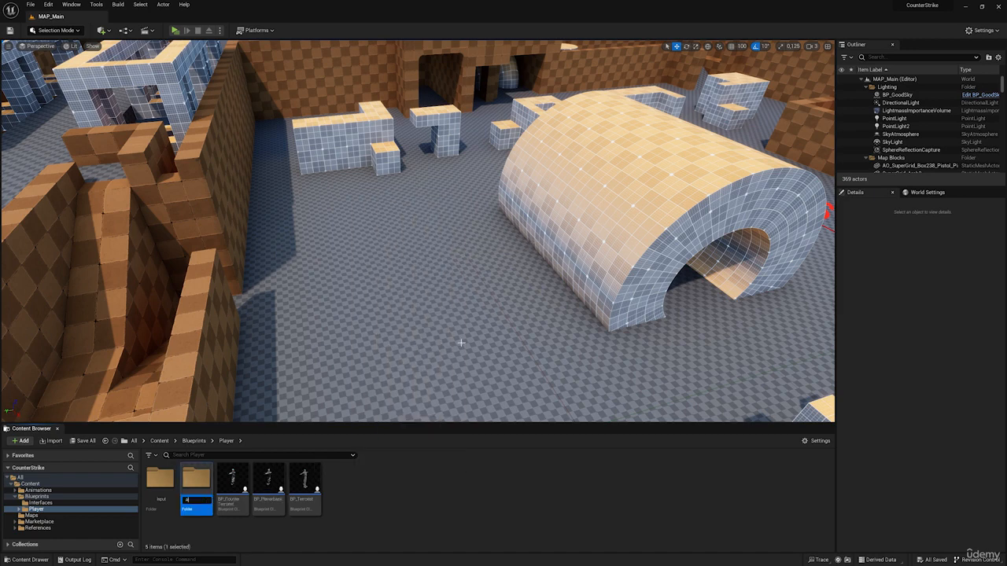
{"action": "type", "text": "Animations"}
{"action": "key", "text": "Return"}
Create an IK Rig asset named IK_Mannequin inside the new Blueprints/Player/Animations folder.
{"action": "double_click", "coordinate": [168, 493]}
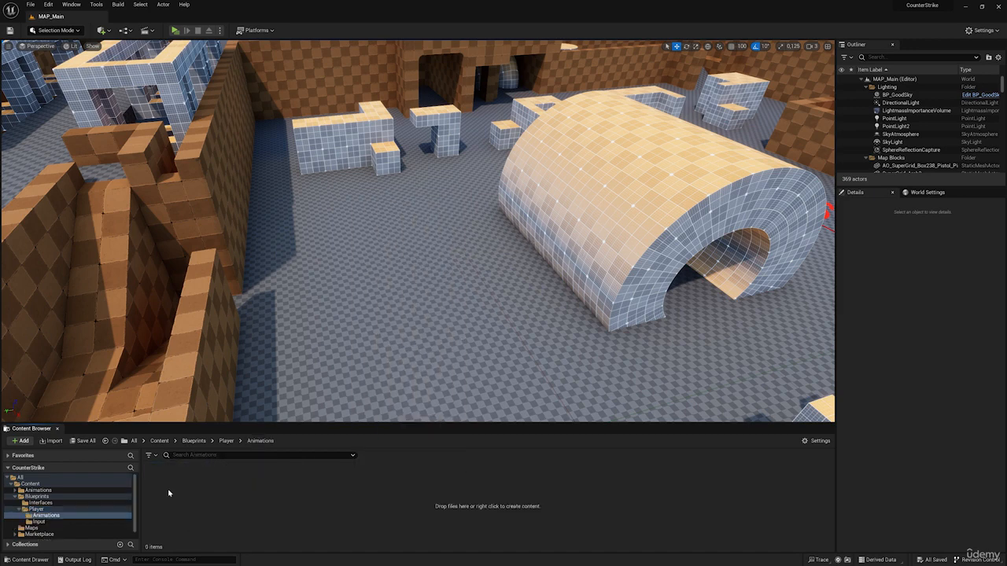
{"action": "right_click", "coordinate": [298, 479]}
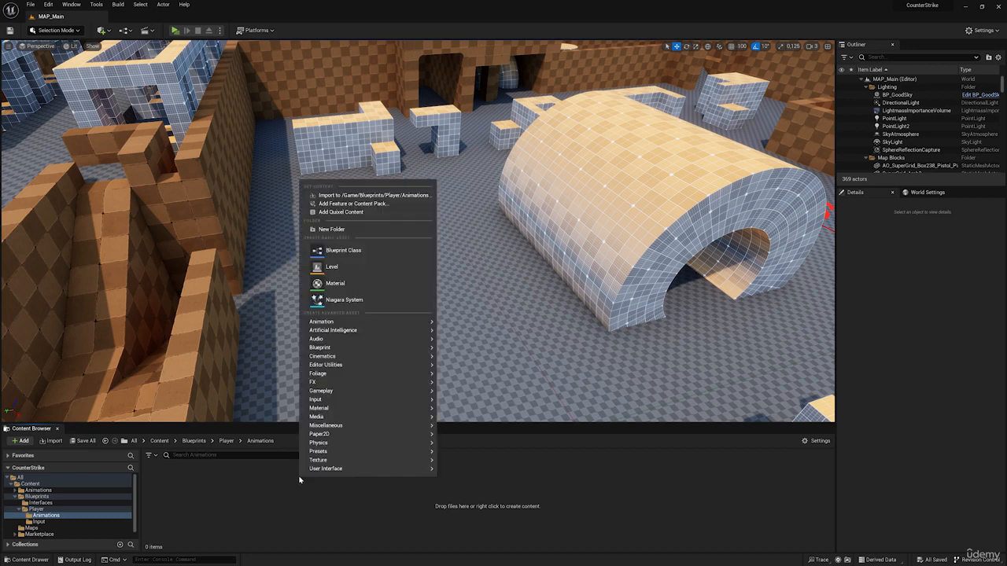
{"action": "mouse_move", "coordinate": [348, 322]}
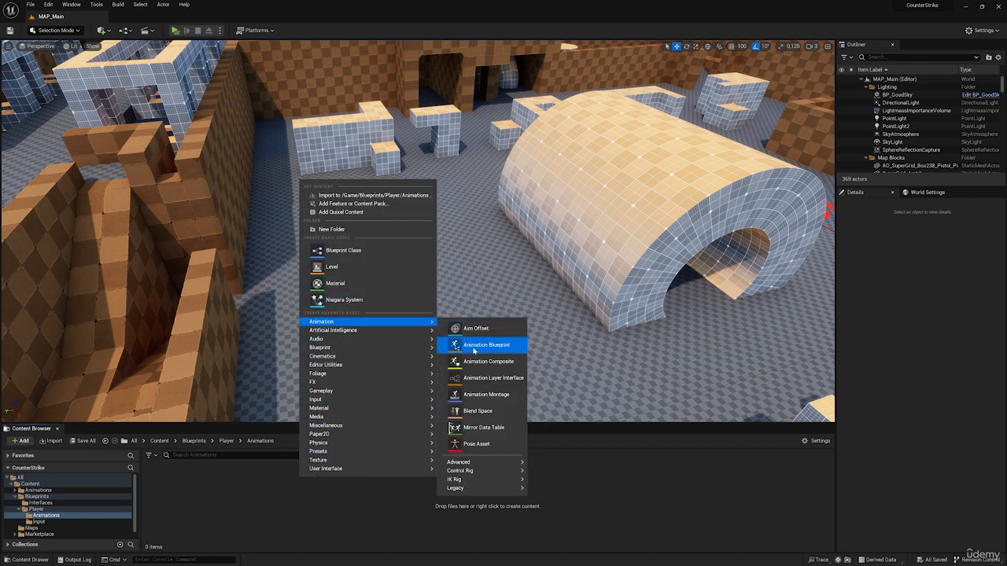
{"action": "mouse_move", "coordinate": [451, 483]}
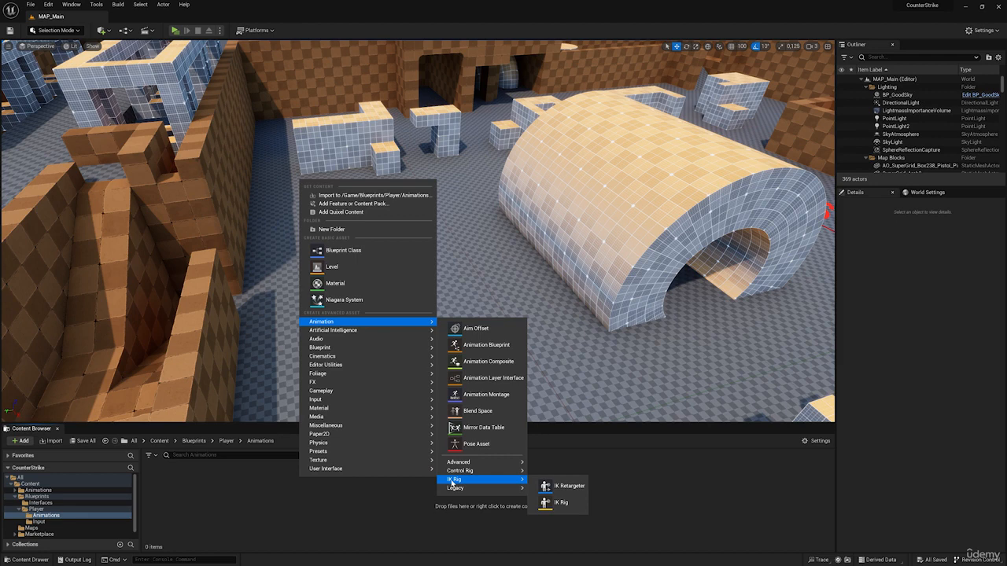
{"action": "left_click", "coordinate": [560, 503]}
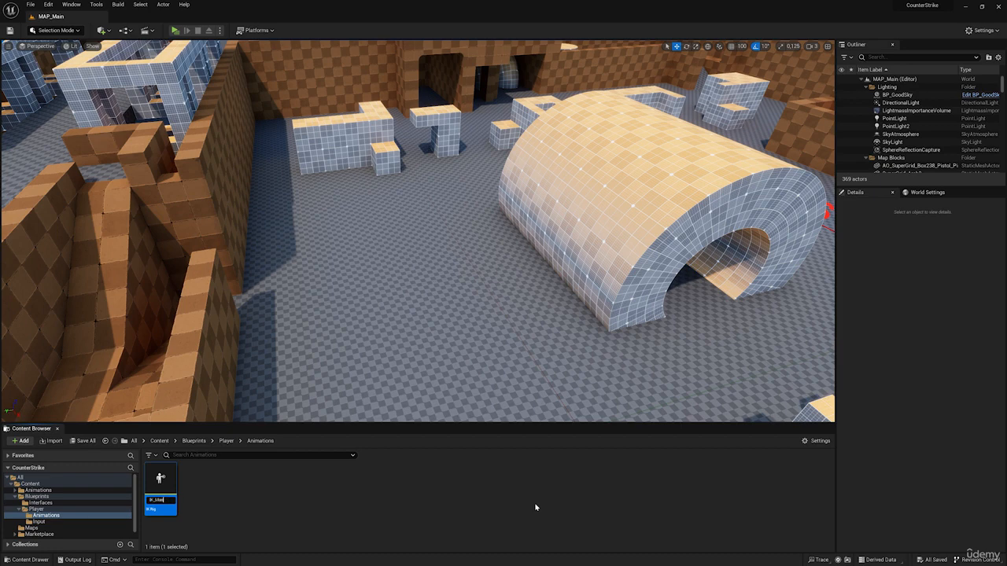
{"action": "key", "text": "Return"}
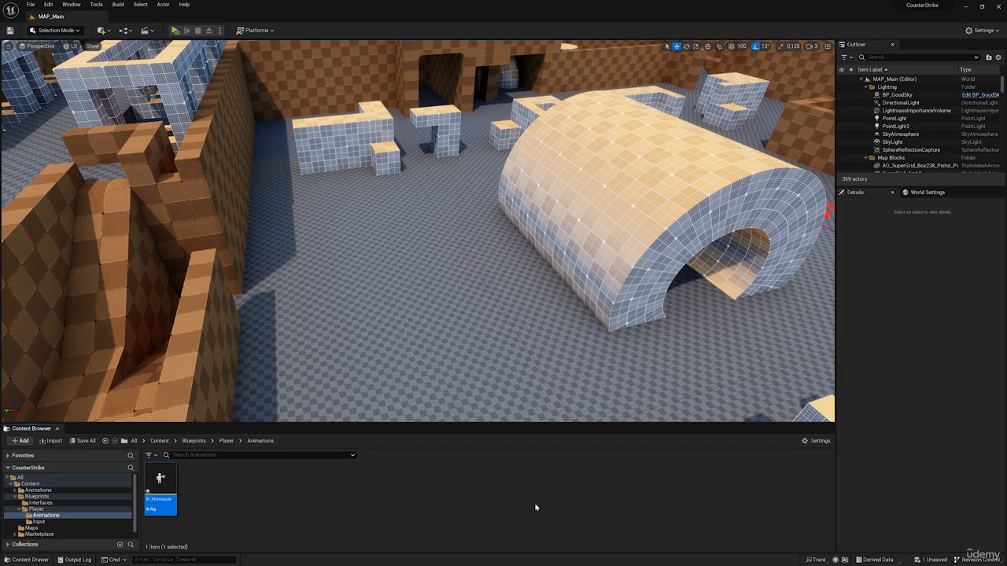
Open the IK_Mannequin rig from the Blueprints/Player/Animations folder for editing.
{"action": "left_click", "coordinate": [37, 490]}
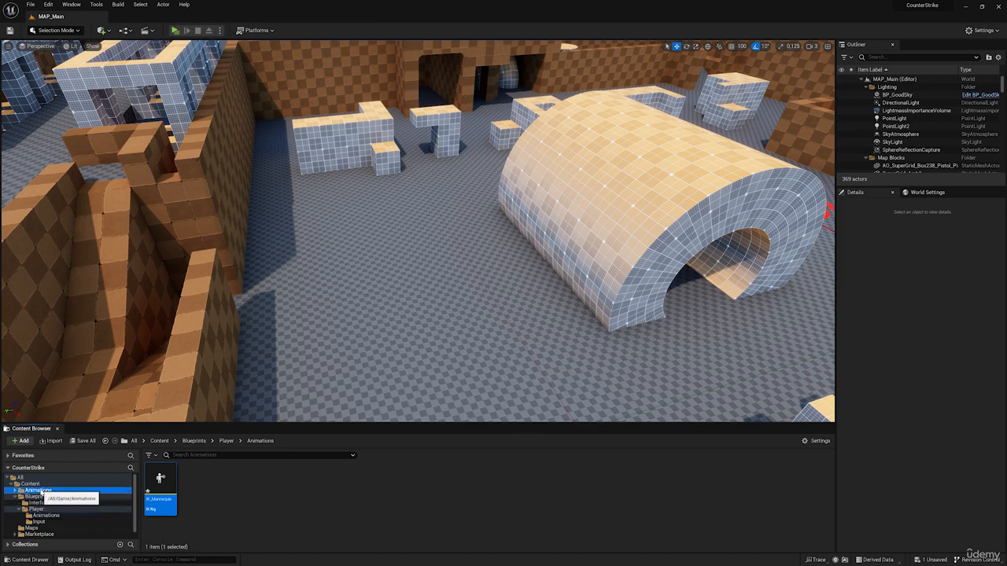
{"action": "left_click", "coordinate": [37, 496]}
{"action": "left_click", "coordinate": [41, 503]}
{"action": "left_click", "coordinate": [37, 509]}
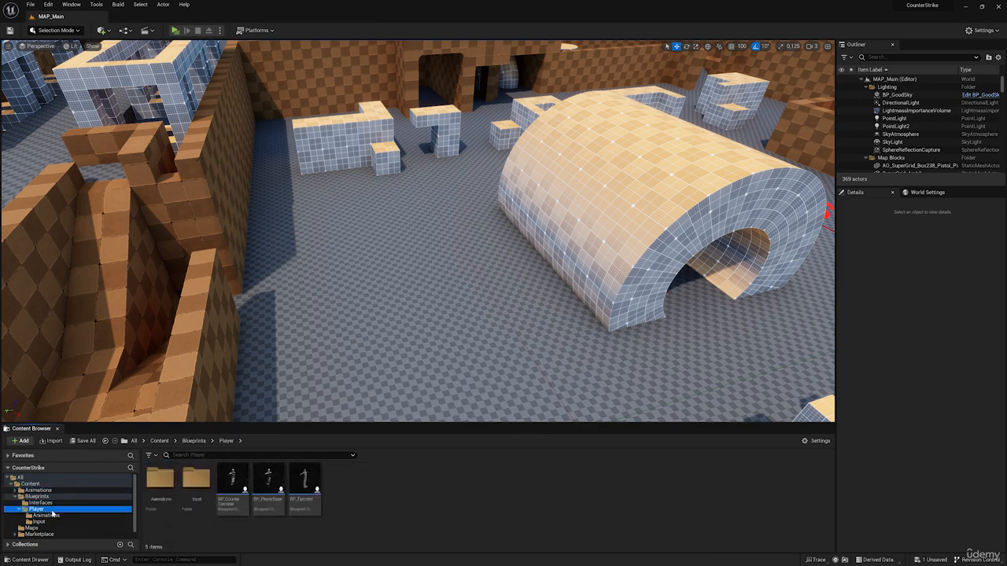
{"action": "left_click", "coordinate": [47, 515]}
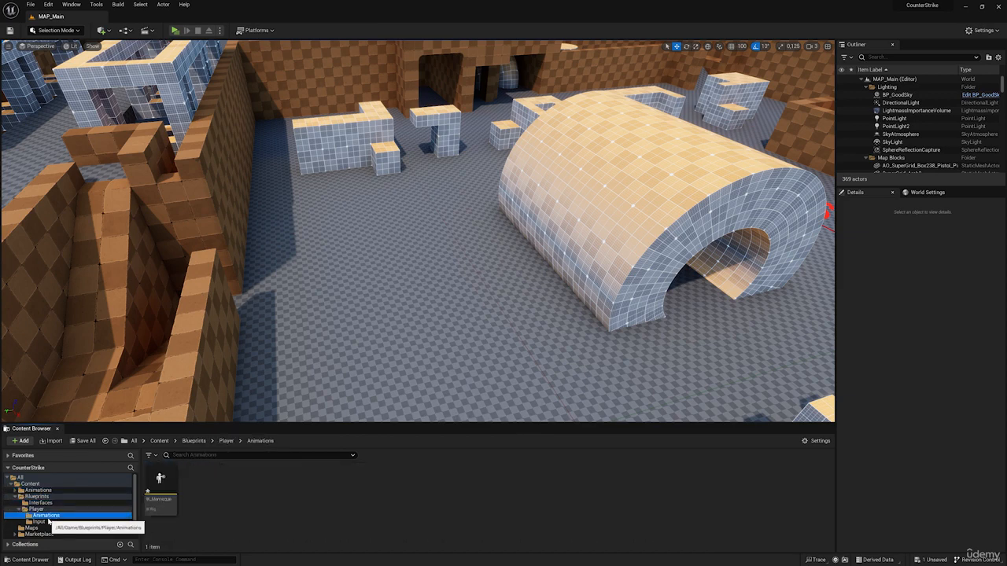
{"action": "left_click", "coordinate": [161, 481]}
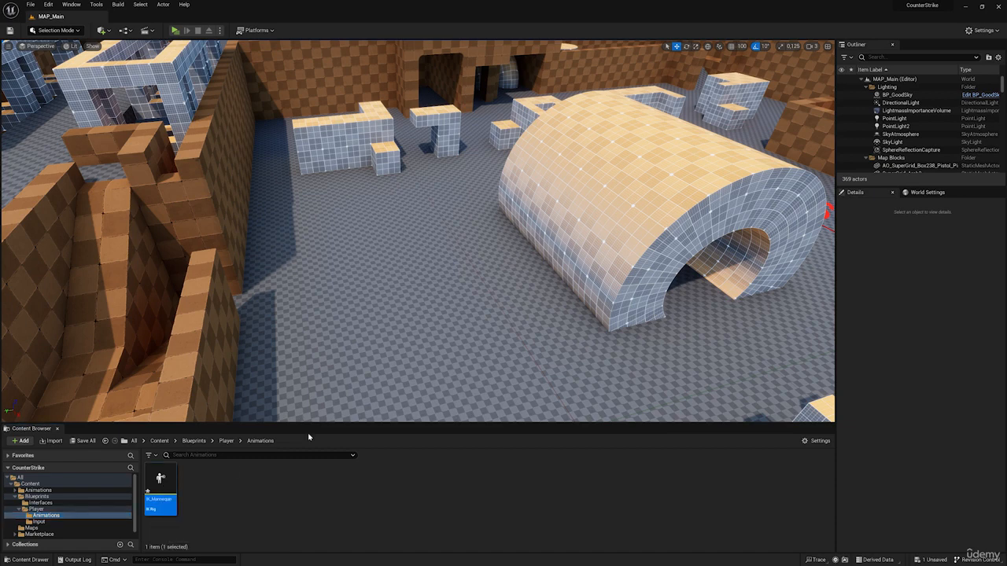
{"action": "double_click", "coordinate": [161, 482]}
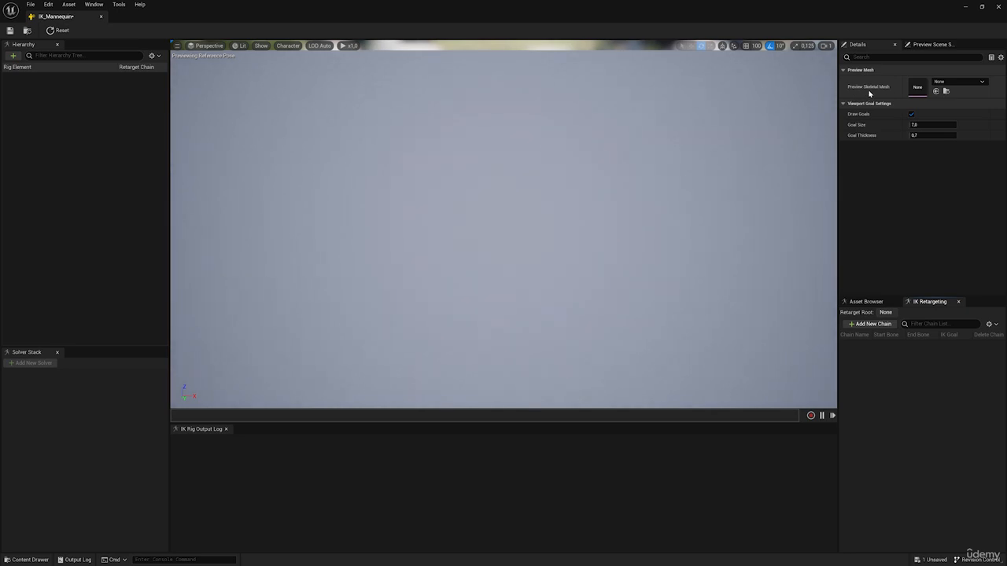
Set the rig's preview skeletal mesh to the SK_Mannequin stored in References01/UE4_Mannequin/Mesh.
{"action": "left_click", "coordinate": [952, 82]}
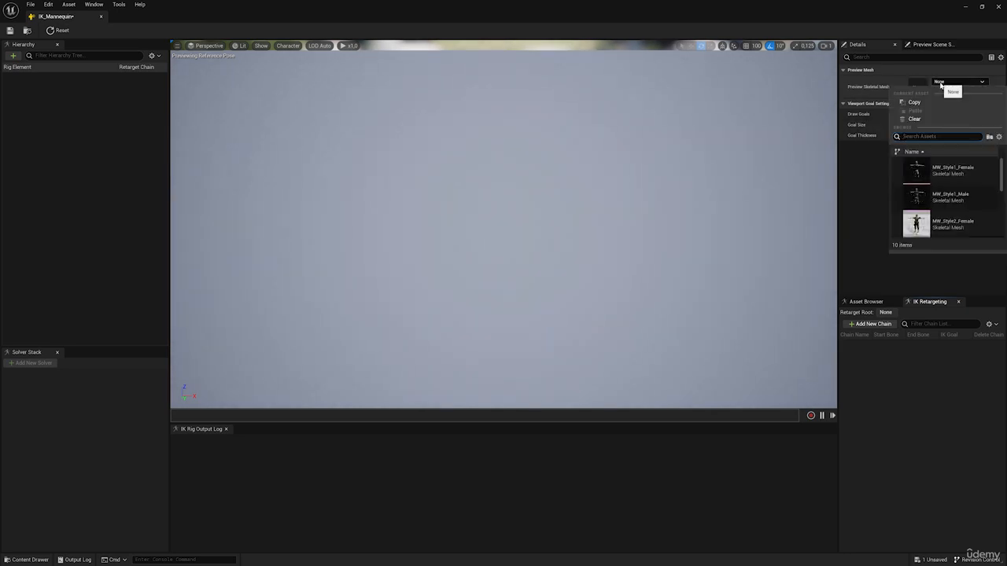
{"action": "scroll", "coordinate": [951, 186], "scroll_direction": "down", "scroll_amount": 4}
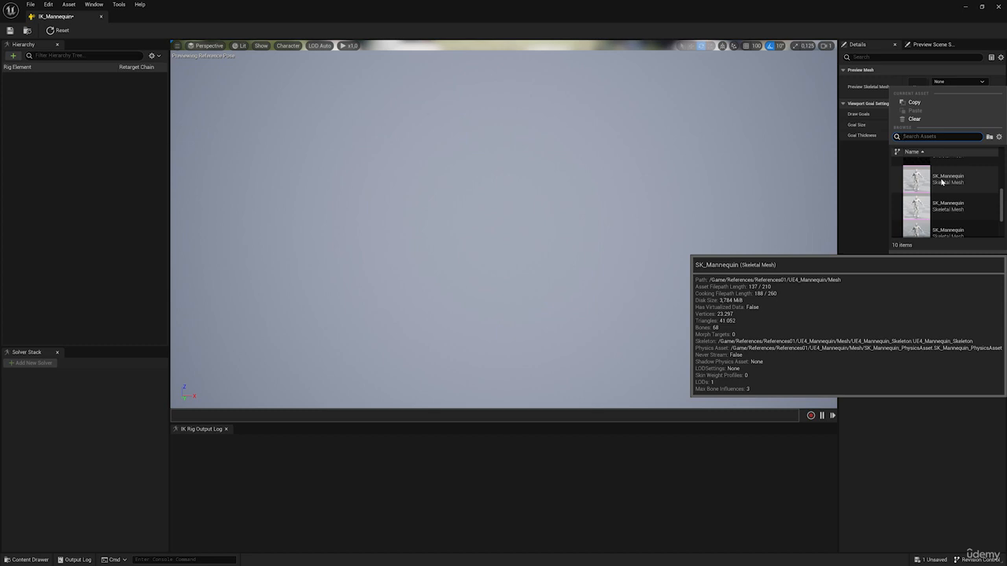
{"action": "left_click", "coordinate": [941, 182]}
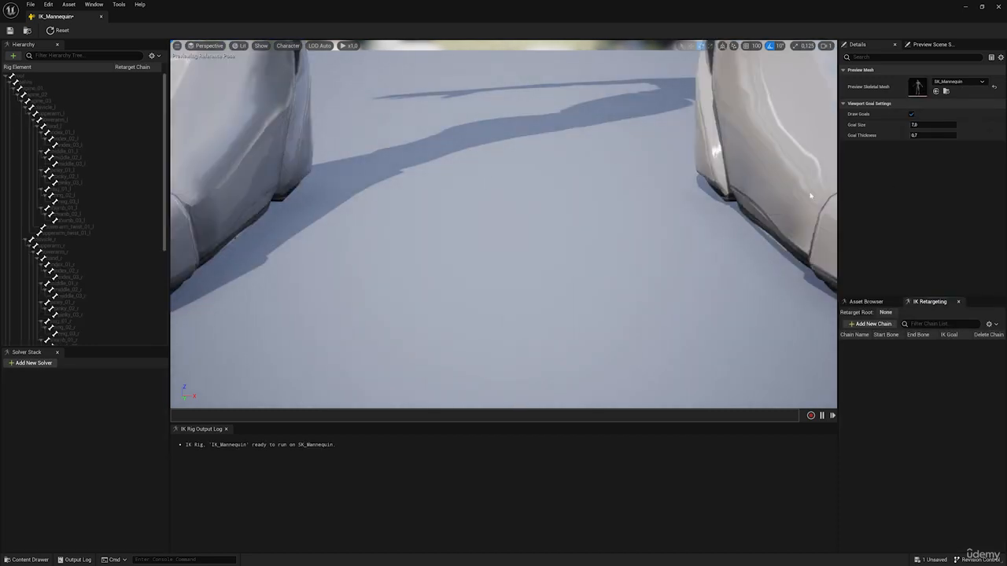
Preview the Anim_Crouch_BL_Pistol and Anim_Crouch_B_Pistol animations on the whole mannequin, then return to the retargeting settings.
{"action": "scroll", "coordinate": [622, 144], "scroll_direction": "down", "scroll_amount": 8}
{"action": "left_click_drag", "start_coordinate": [569, 119], "coordinate": [574, 71]}
{"action": "key", "text": "s"}
{"action": "right_click_drag", "start_coordinate": [504, 225], "coordinate": [496, 247]}
{"action": "key", "text": "w"}
{"action": "key", "text": "s"}
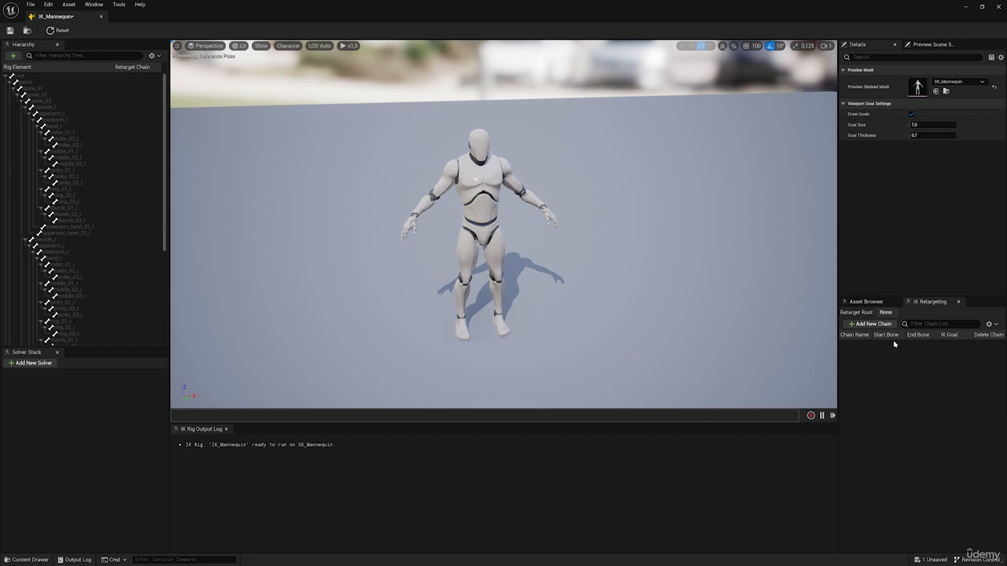
{"action": "left_click", "coordinate": [865, 301]}
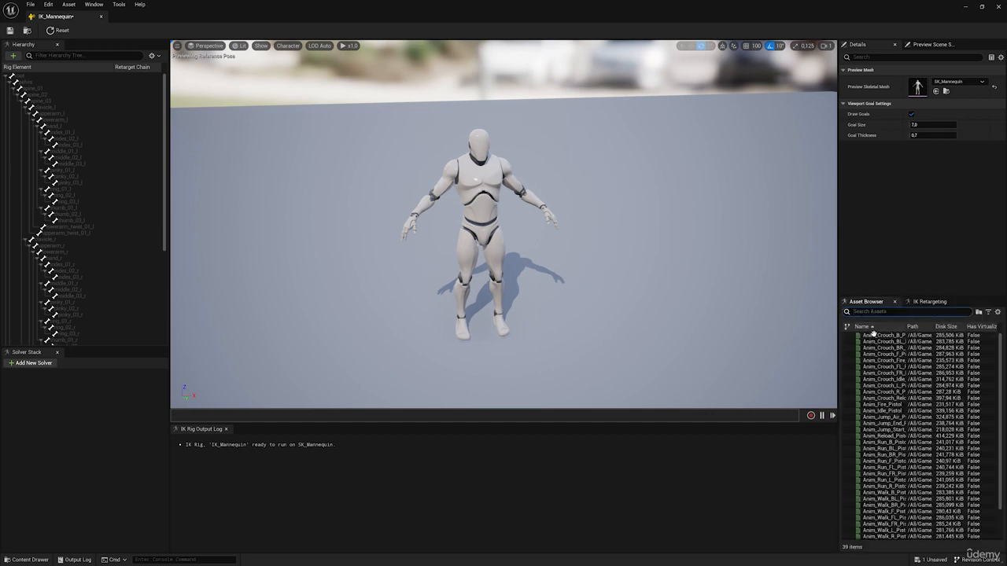
{"action": "left_click", "coordinate": [879, 354]}
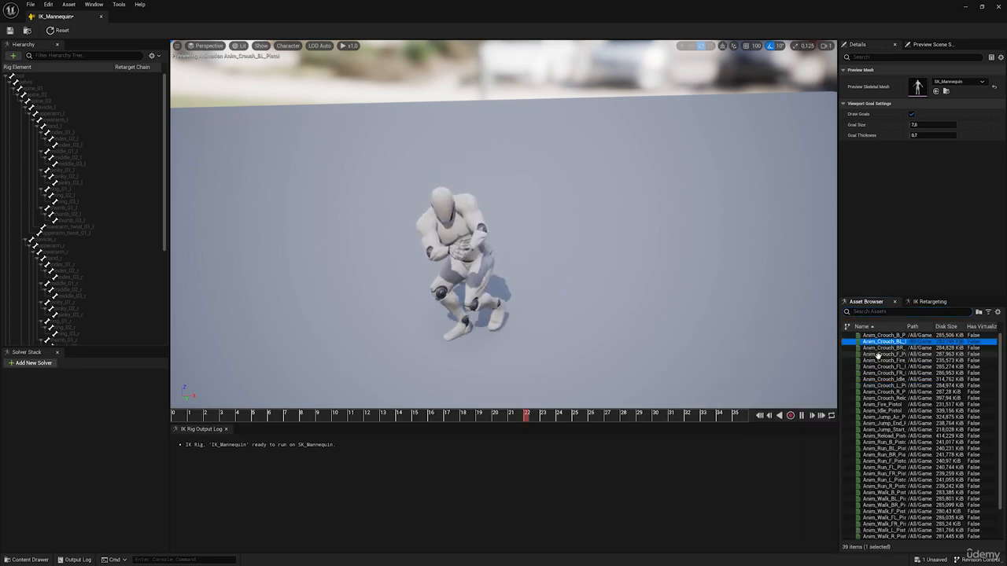
{"action": "left_click", "coordinate": [879, 335]}
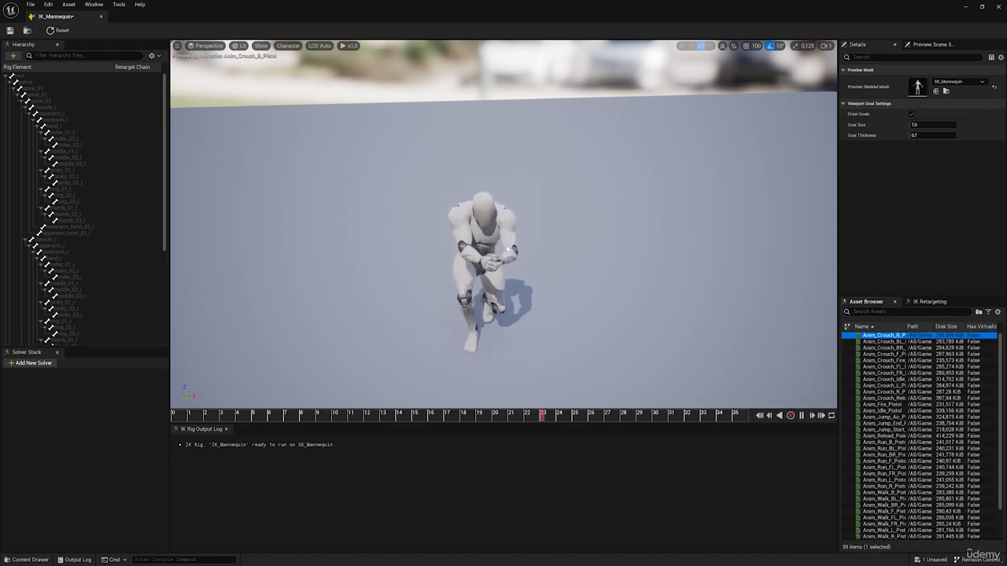
{"action": "left_click", "coordinate": [932, 302]}
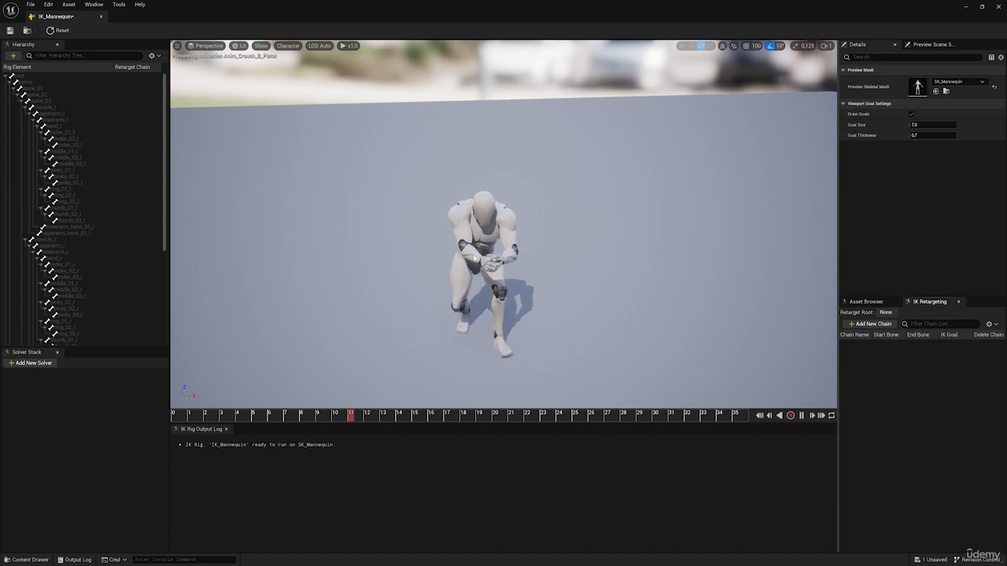
{"action": "left_click_drag", "start_coordinate": [478, 6], "coordinate": [684, 294]}
{"action": "left_click", "coordinate": [36, 509]}
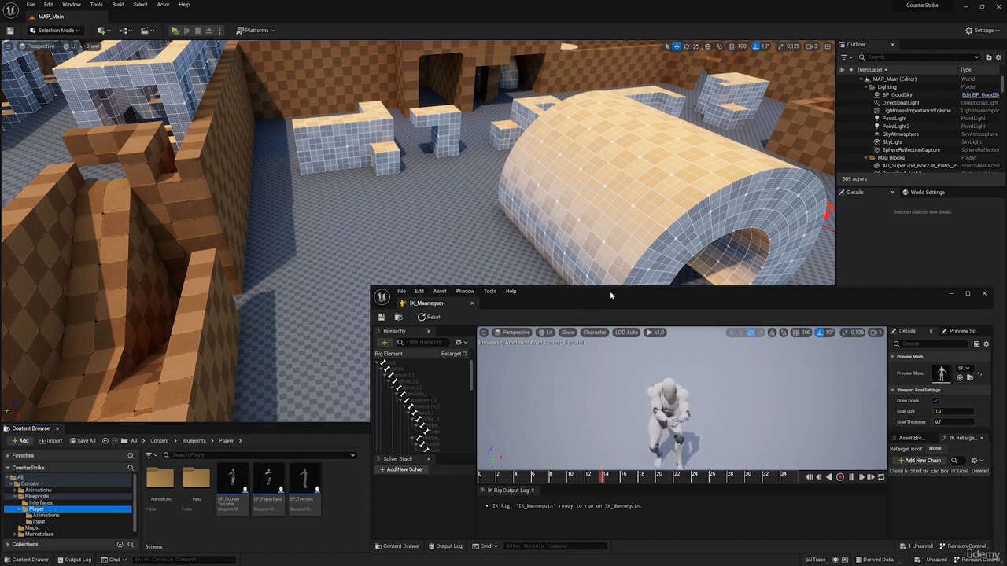
{"action": "left_click_drag", "start_coordinate": [624, 296], "coordinate": [472, 2]}
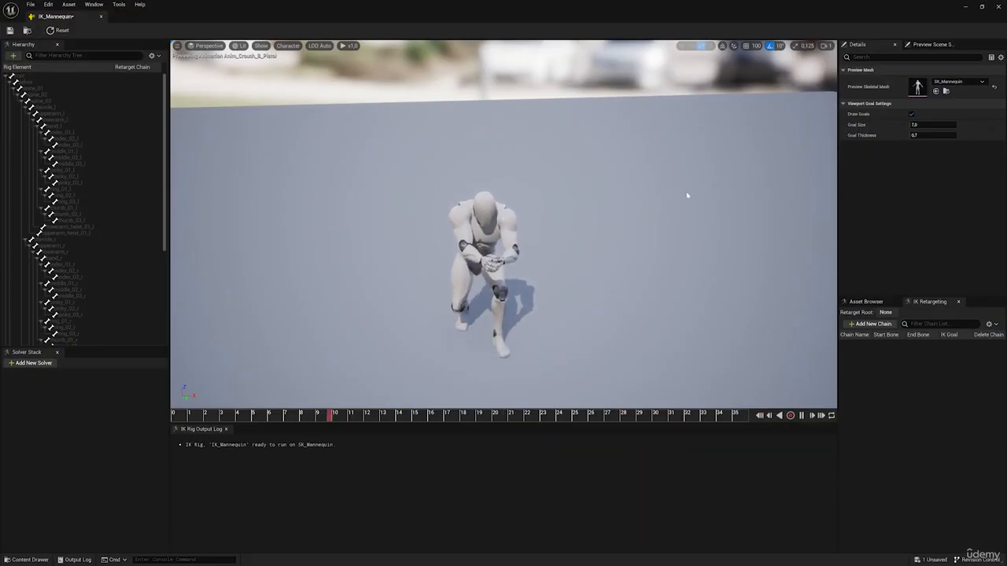
Reset the mannequin rig and its goals to the initial reference pose.
{"action": "left_click", "coordinate": [59, 31]}
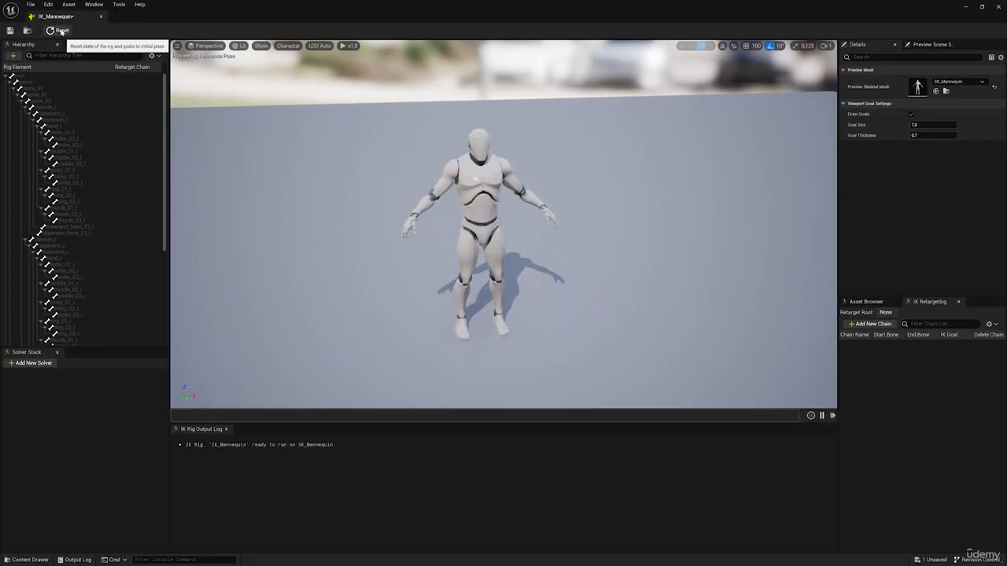
{"action": "right_click_drag", "start_coordinate": [475, 178], "coordinate": [467, 157]}
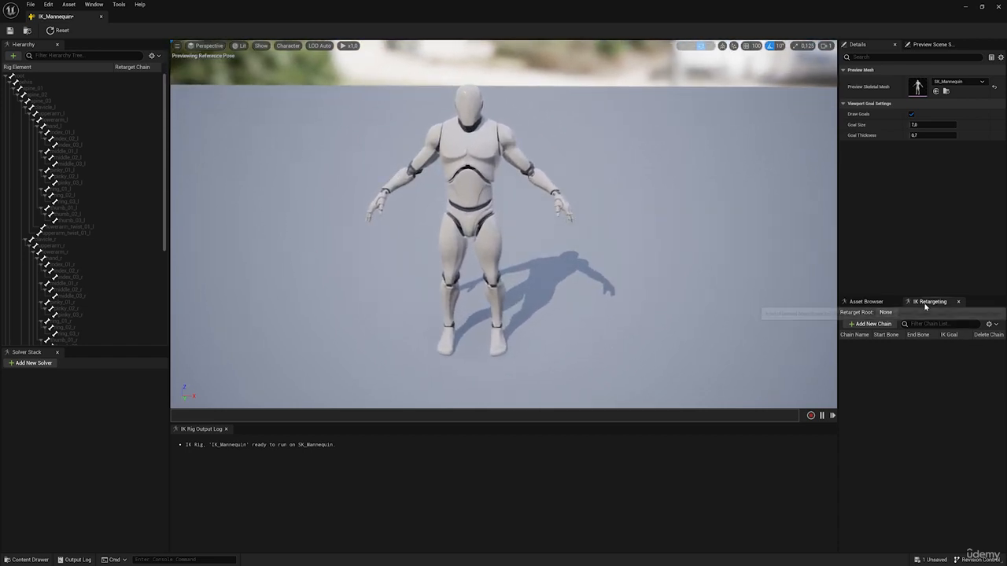
{"action": "right_click_drag", "start_coordinate": [503, 224], "coordinate": [464, 219]}
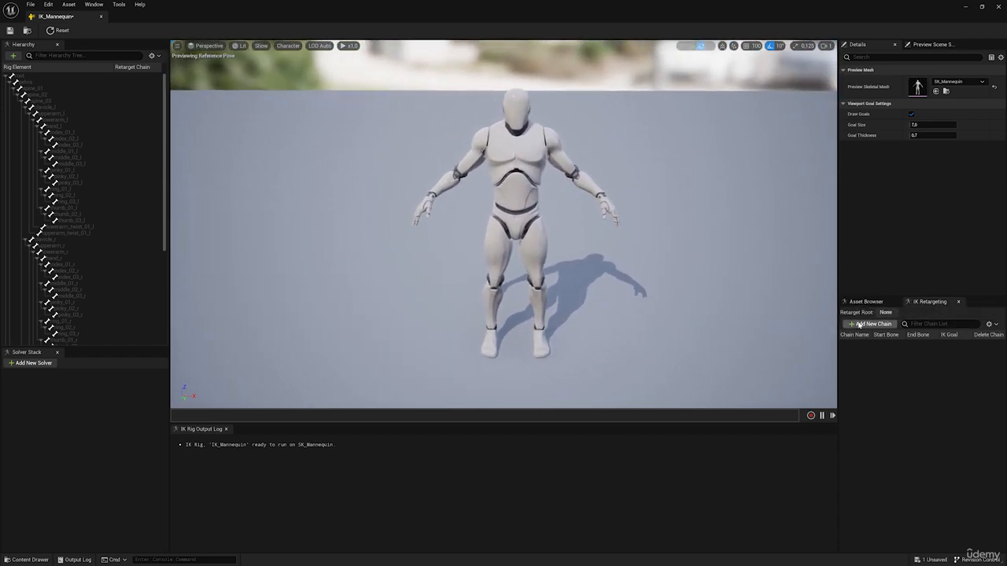
Add a retarget chain named head with no start bone, end bone or goal.
{"action": "left_click", "coordinate": [870, 324]}
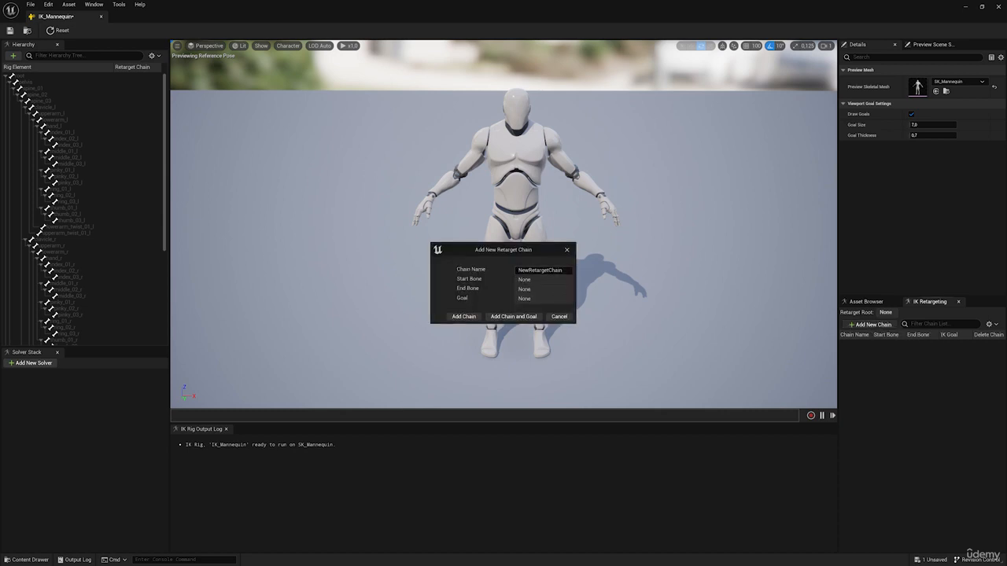
{"action": "left_click_drag", "start_coordinate": [512, 250], "coordinate": [448, 215]}
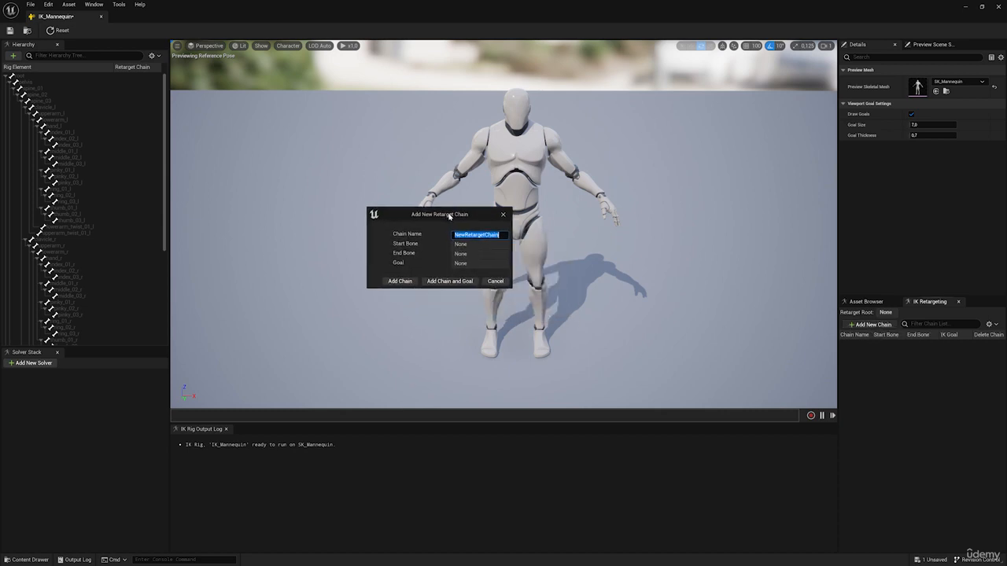
{"action": "left_click", "coordinate": [477, 234]}
{"action": "key", "text": "ctrl+a"}
{"action": "type", "text": "N"}
{"action": "left_click", "coordinate": [400, 281]}
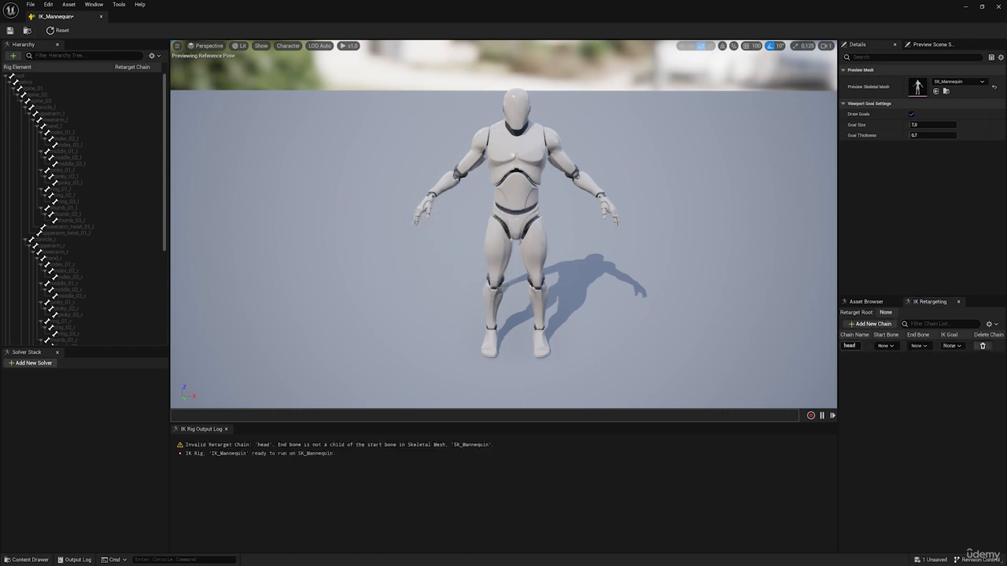
Add two more retarget chains named arm_l and arm_r, without bones or goals.
{"action": "left_click", "coordinate": [870, 325]}
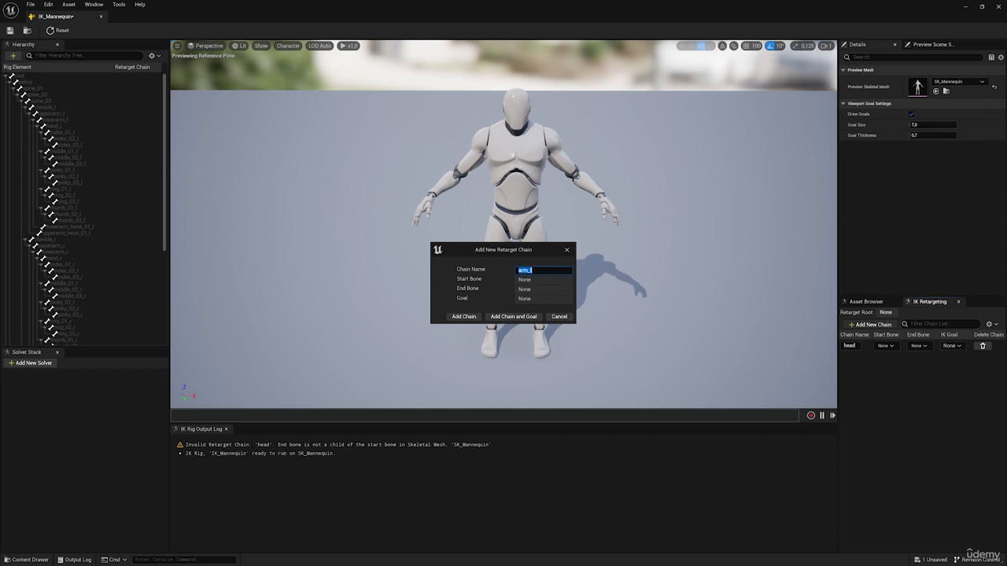
{"action": "left_click", "coordinate": [464, 316]}
{"action": "left_click", "coordinate": [871, 325]}
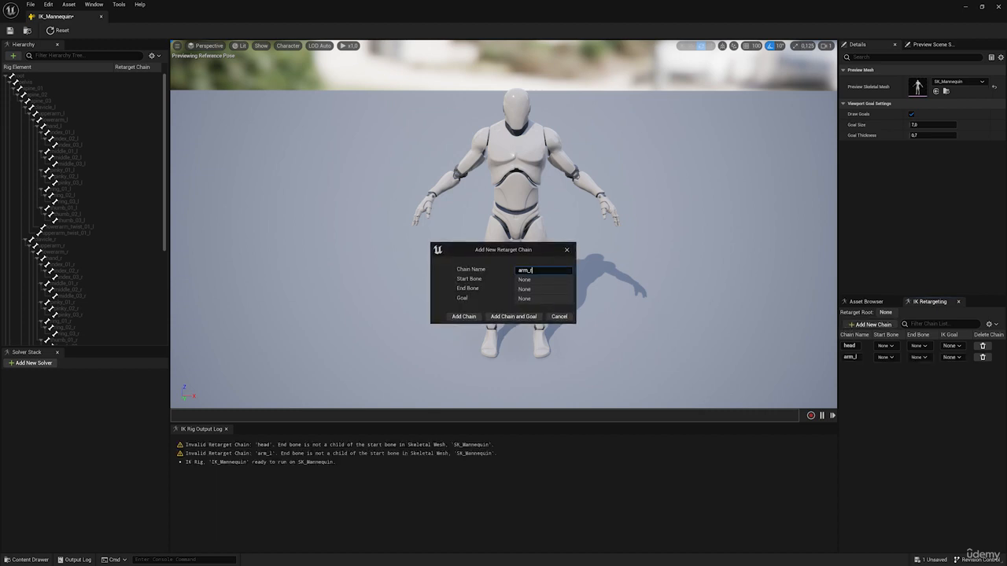
{"action": "left_click", "coordinate": [464, 316]}
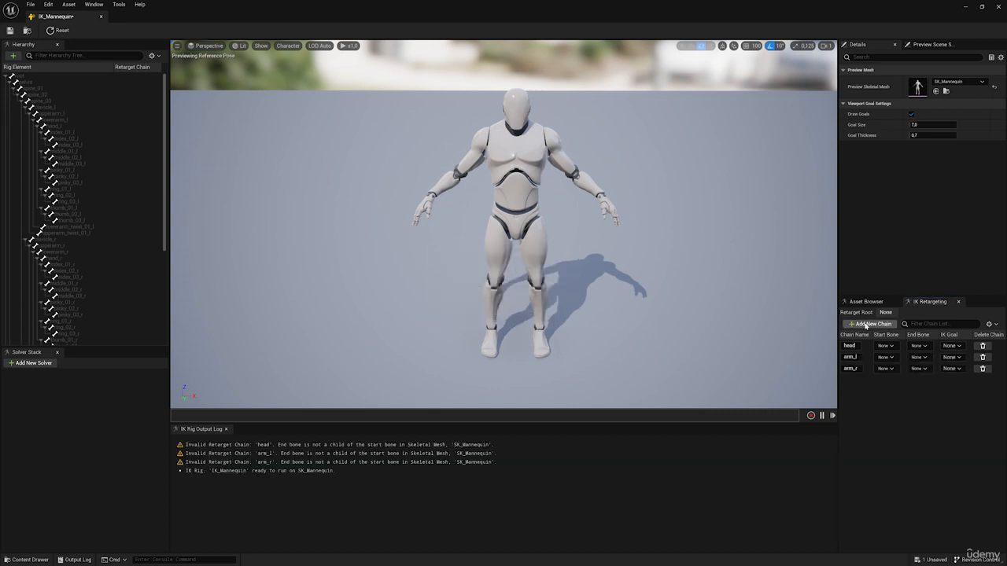
Add retarget chains named leg_l and leg_r, without bones or goals.
{"action": "left_click", "coordinate": [867, 325]}
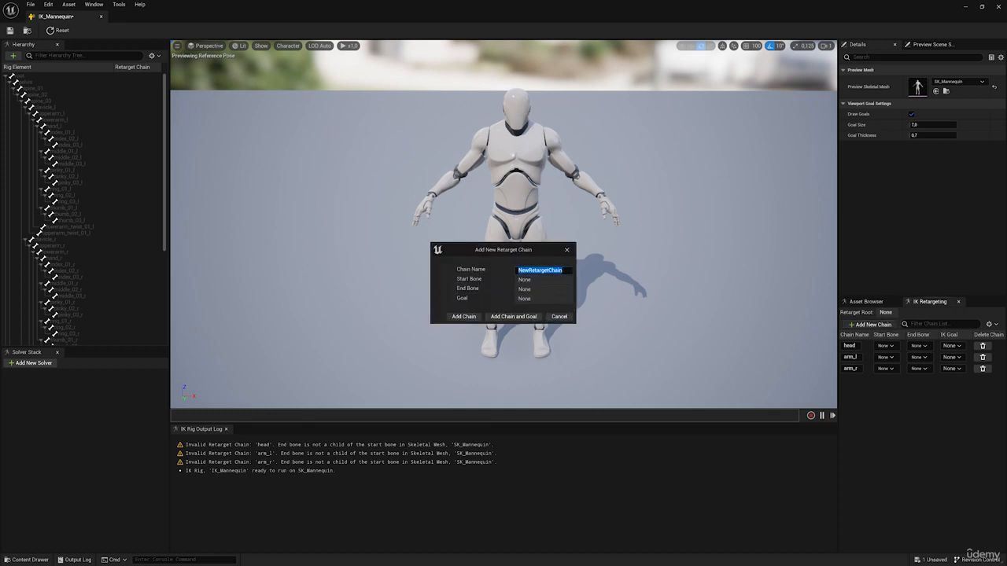
{"action": "type", "text": "leg_l"}
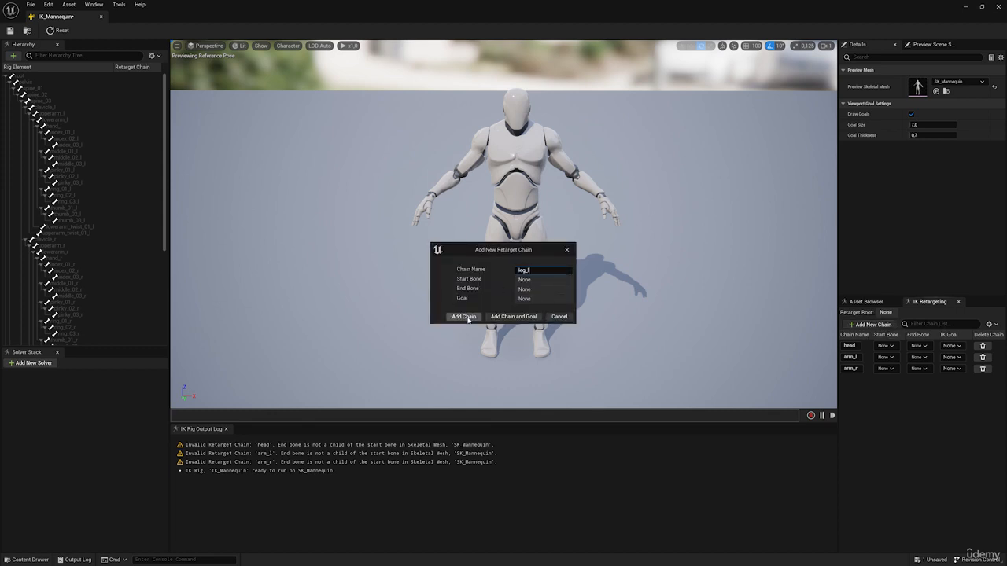
{"action": "left_click", "coordinate": [464, 316]}
{"action": "left_click", "coordinate": [868, 325]}
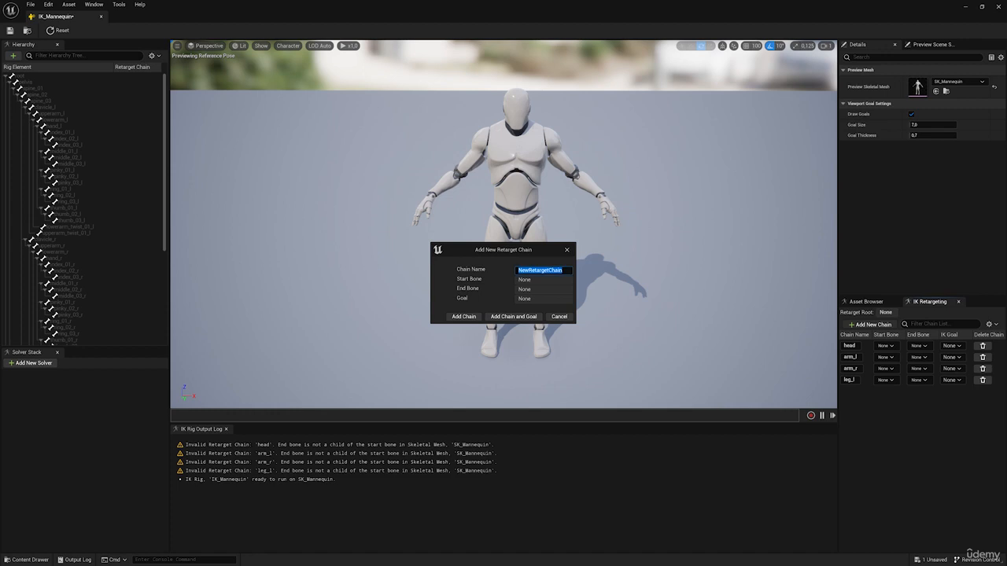
{"action": "left_click", "coordinate": [464, 316]}
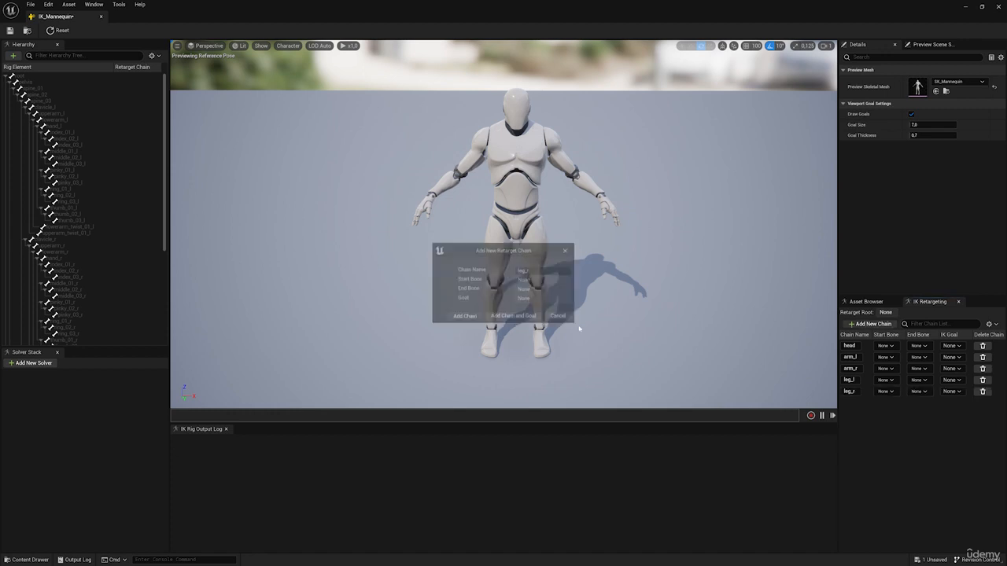
Add two more retarget chains named spine and root, leaving their bones and goals unset.
{"action": "left_click", "coordinate": [867, 325]}
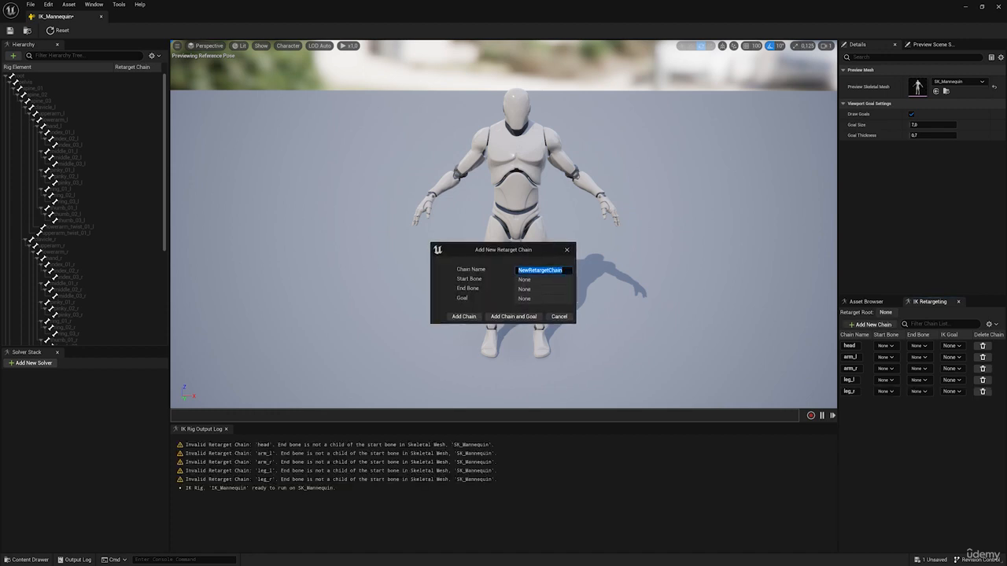
{"action": "left_click", "coordinate": [467, 317]}
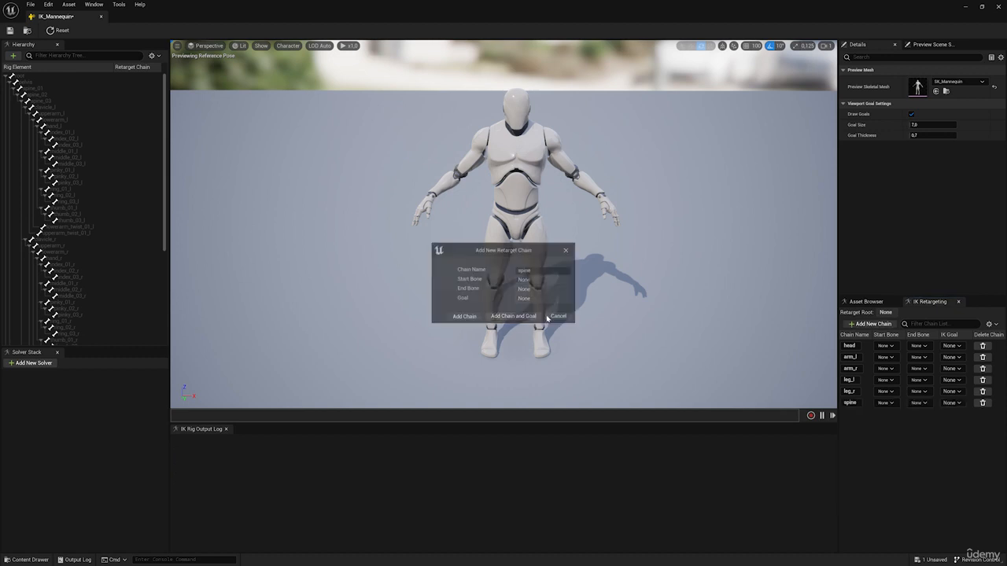
{"action": "left_click", "coordinate": [868, 325]}
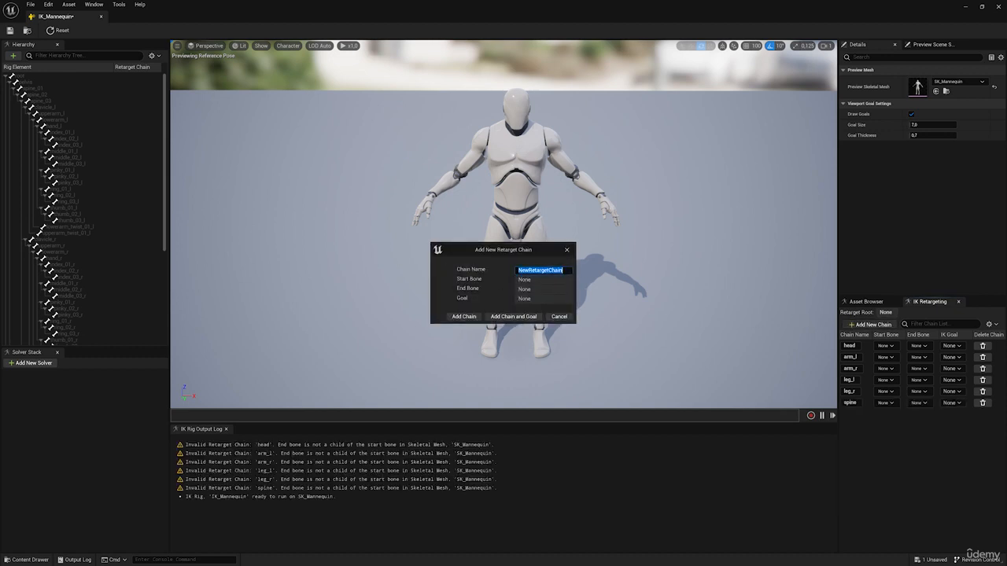
{"action": "type", "text": "root"}
{"action": "left_click", "coordinate": [474, 316]}
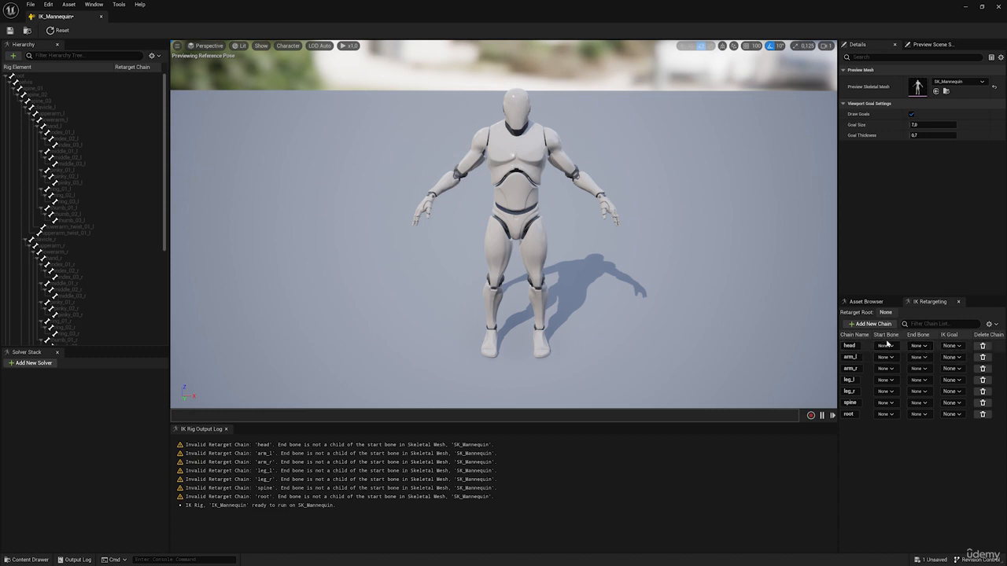
Assign neck_01 as the start bone and head as the end bone of the head chain.
{"action": "right_click_drag", "start_coordinate": [629, 259], "coordinate": [645, 220]}
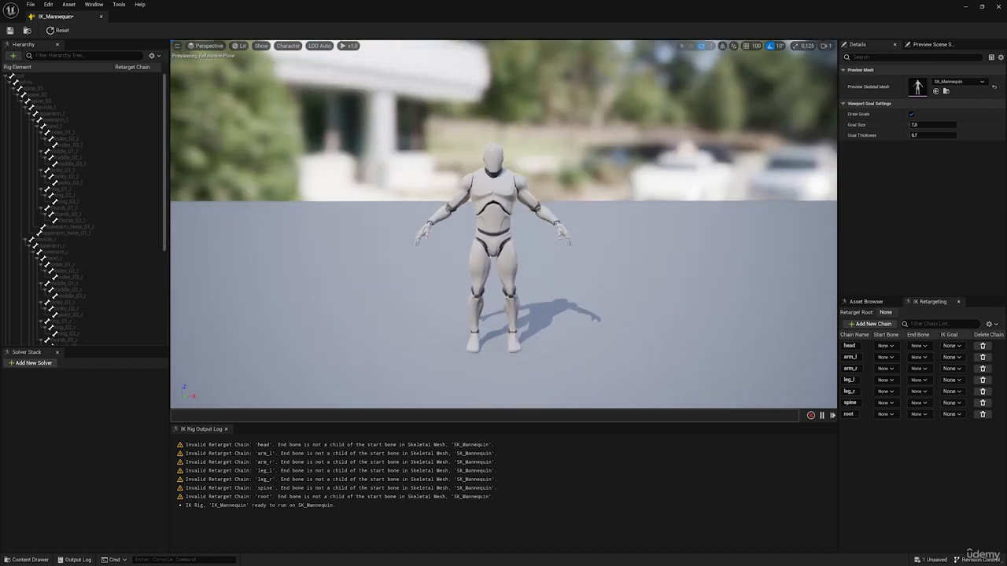
{"action": "left_click", "coordinate": [885, 346]}
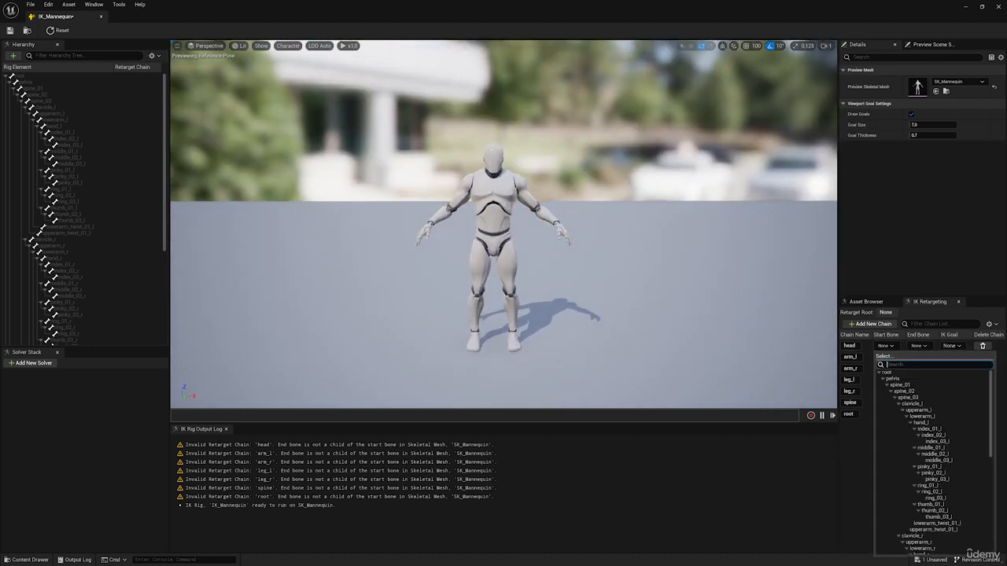
{"action": "type", "text": "nec"}
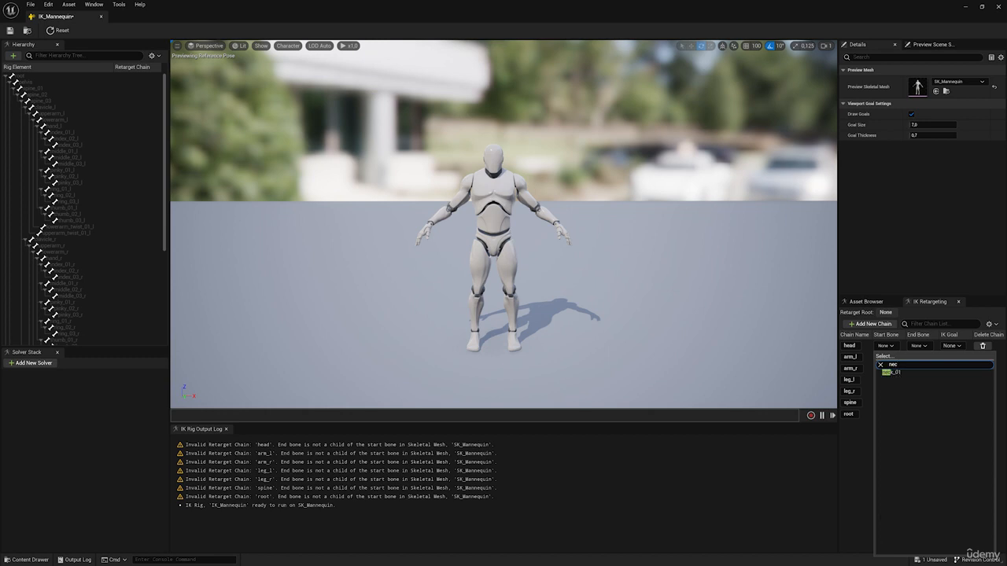
{"action": "left_click", "coordinate": [897, 374]}
{"action": "left_click", "coordinate": [920, 350]}
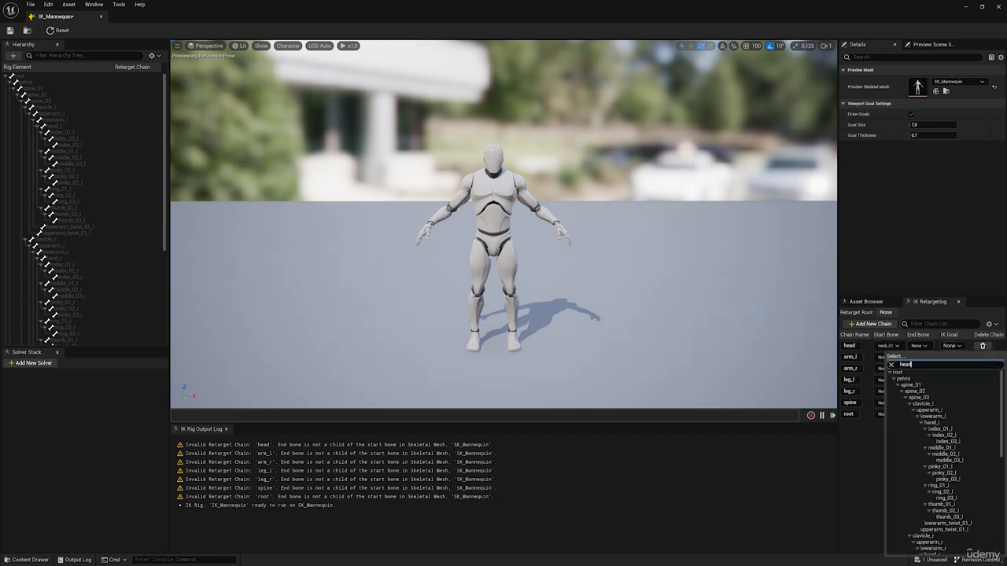
{"action": "type", "text": "head"}
{"action": "left_click", "coordinate": [902, 373]}
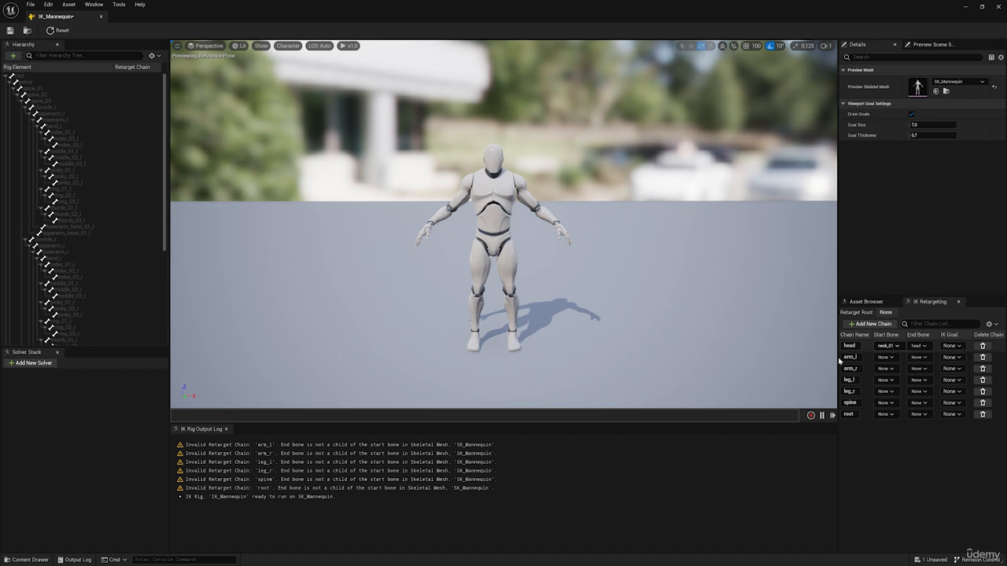
Examine the bone hierarchy against the mannequin, highlighting the right lower arm and root bones to see where they sit.
{"action": "scroll", "coordinate": [504, 224], "scroll_direction": "up", "scroll_amount": 4}
{"action": "middle_click_drag", "start_coordinate": [493, 224], "coordinate": [594, 224]}
{"action": "scroll", "coordinate": [504, 224], "scroll_direction": "down", "scroll_amount": 3}
{"action": "middle_click_drag", "start_coordinate": [503, 224], "coordinate": [520, 189]}
{"action": "scroll", "coordinate": [443, 224], "scroll_direction": "up", "scroll_amount": 2}
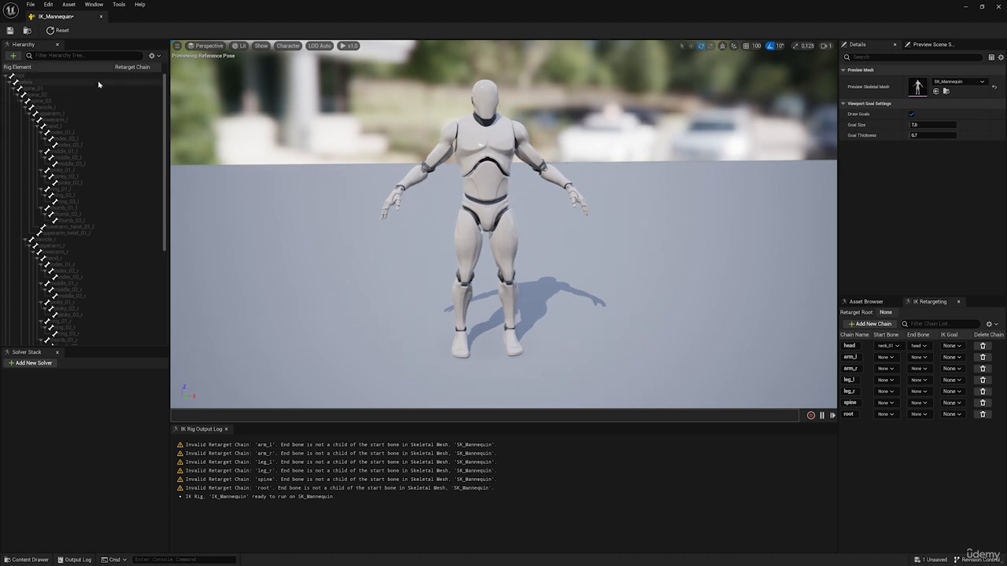
{"action": "scroll", "coordinate": [76, 96], "scroll_direction": "down", "scroll_amount": 5}
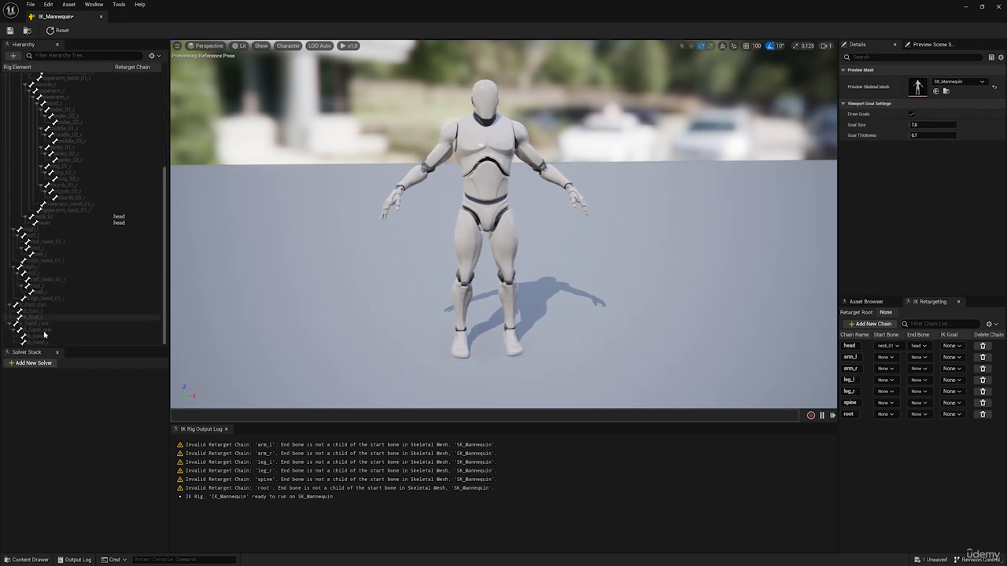
{"action": "scroll", "coordinate": [72, 144], "scroll_direction": "up", "scroll_amount": 5}
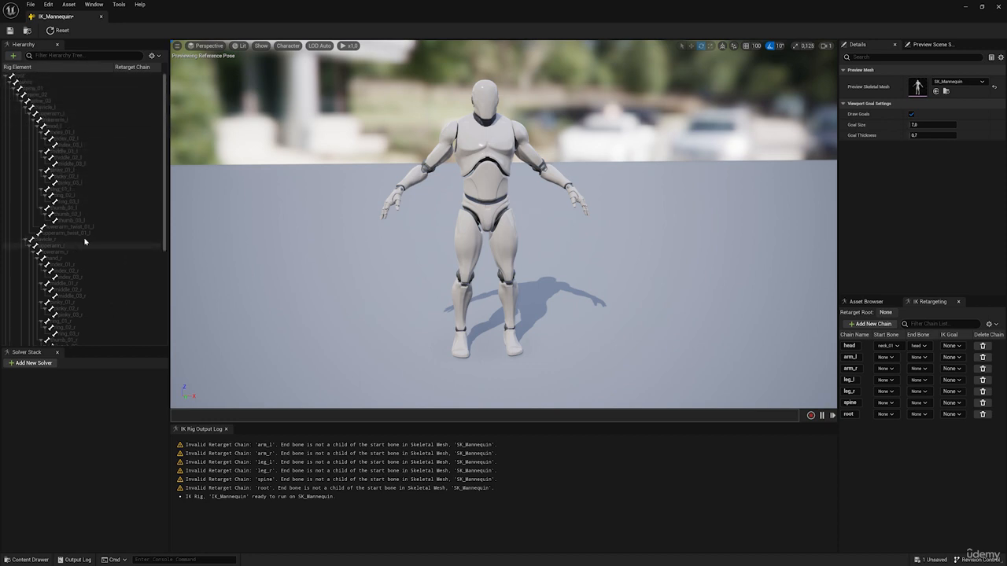
{"action": "scroll", "coordinate": [86, 239], "scroll_direction": "down", "scroll_amount": 3}
{"action": "mouse_move", "coordinate": [503, 236]}
{"action": "right_mouse_down"}
{"action": "mouse_move", "coordinate": [503, 197]}
{"action": "mouse_move", "coordinate": [503, 228]}
{"action": "right_mouse_up"}
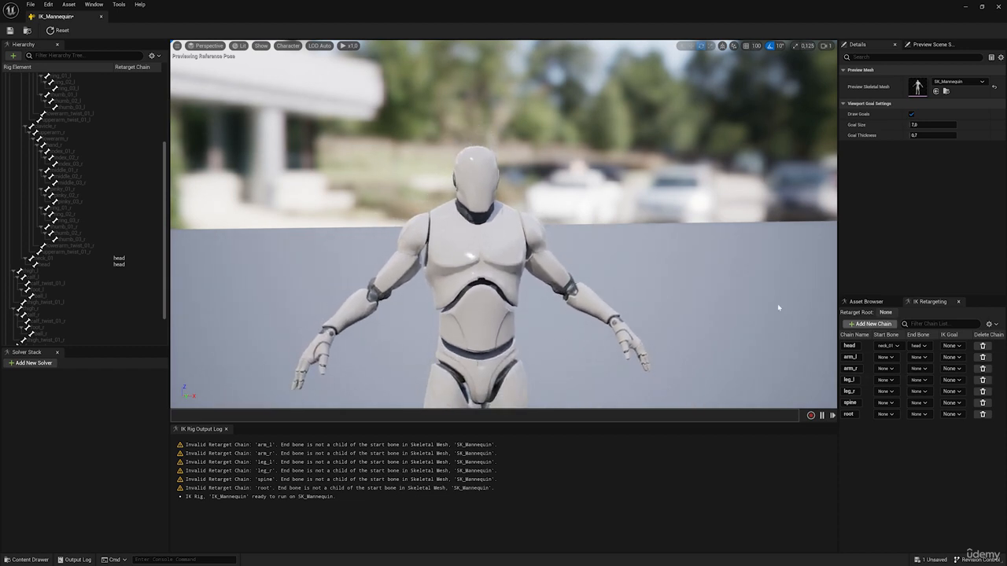
{"action": "left_click", "coordinate": [64, 138]}
{"action": "scroll", "coordinate": [57, 94], "scroll_direction": "up", "scroll_amount": 1}
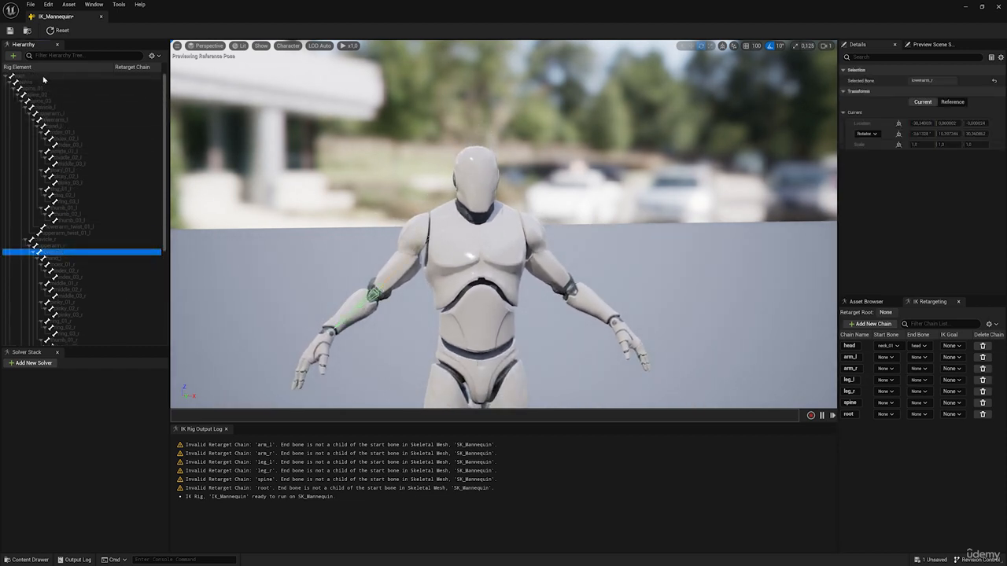
{"action": "left_click", "coordinate": [43, 78]}
{"action": "scroll", "coordinate": [79, 197], "scroll_direction": "down", "scroll_amount": 2}
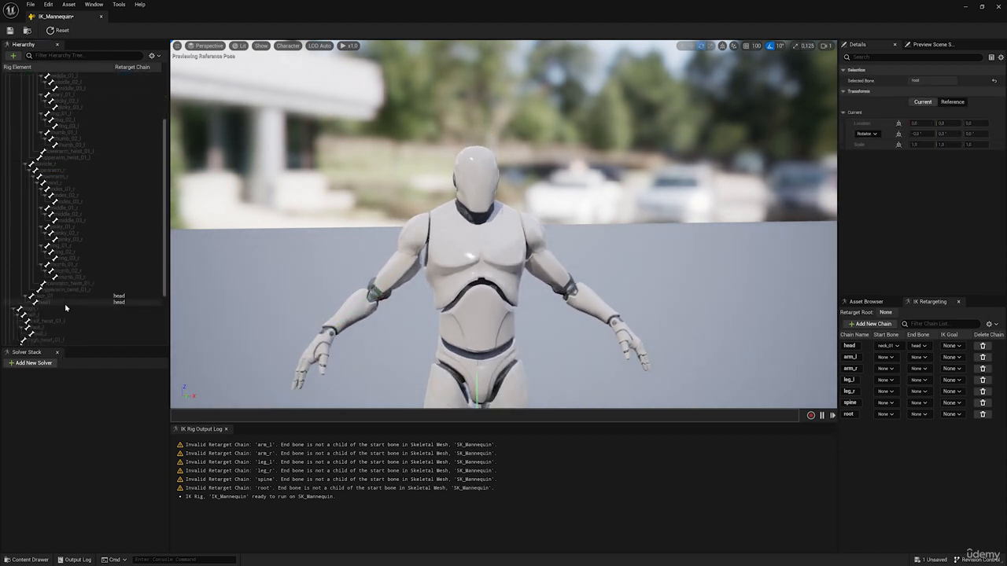
{"action": "scroll", "coordinate": [68, 308], "scroll_direction": "down", "scroll_amount": 1}
{"action": "mouse_move", "coordinate": [431, 198]}
{"action": "left_mouse_down"}
{"action": "mouse_move", "coordinate": [427, 142]}
{"action": "mouse_move", "coordinate": [431, 198]}
{"action": "left_mouse_up"}
{"action": "right_click_drag", "start_coordinate": [431, 198], "coordinate": [493, 211]}
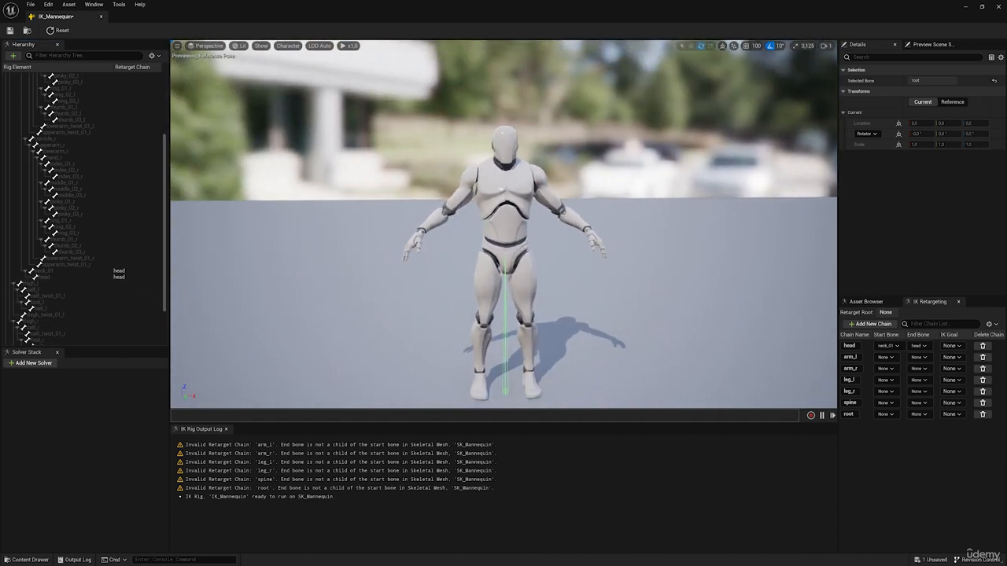
{"action": "left_click", "coordinate": [924, 346]}
{"action": "left_click", "coordinate": [905, 346]}
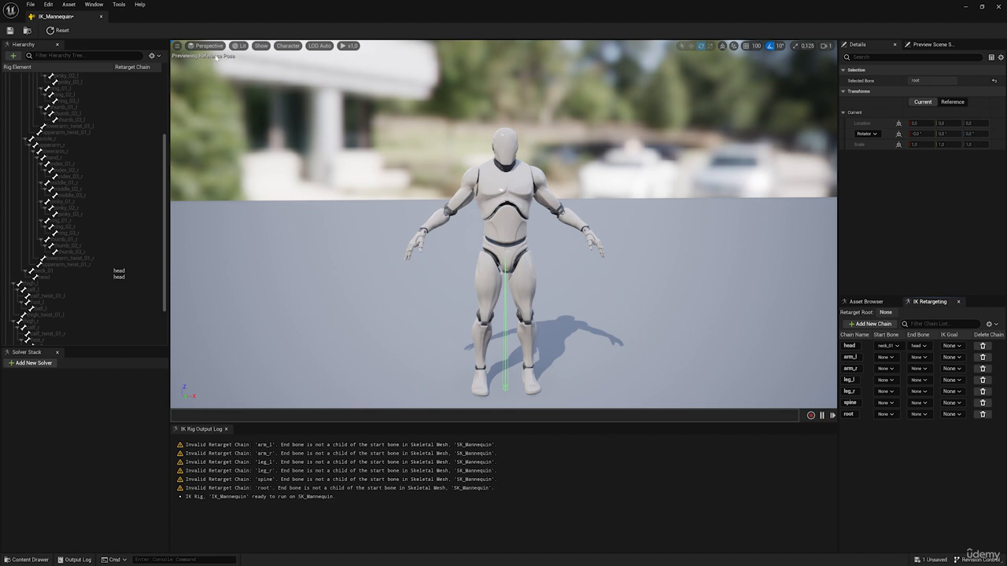
Set bone drawing to All Hierarchy on the mannequin, then highlight the neck_01 and head bones of the head chain.
{"action": "left_click", "coordinate": [261, 46]}
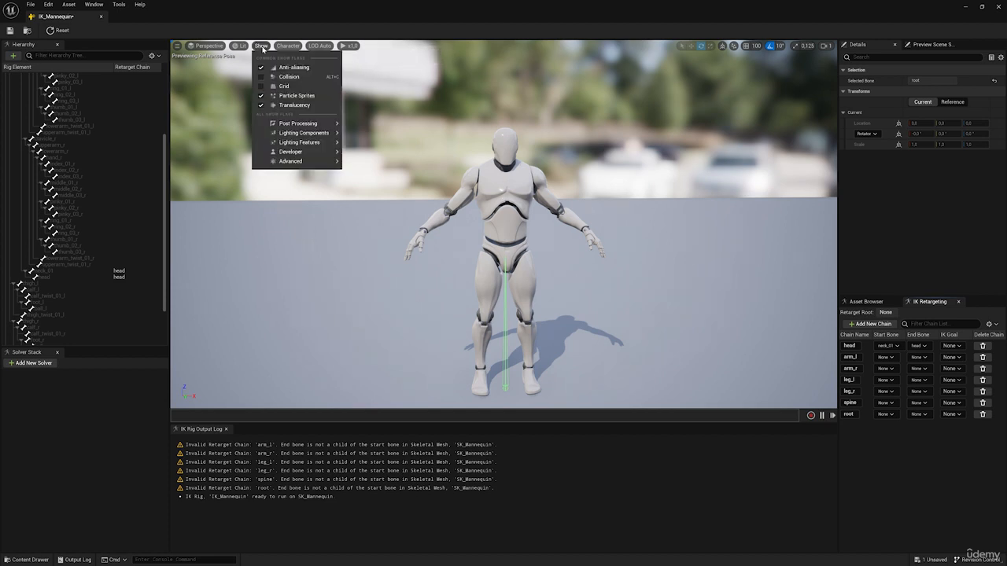
{"action": "left_click", "coordinate": [262, 48]}
{"action": "left_click", "coordinate": [288, 47]}
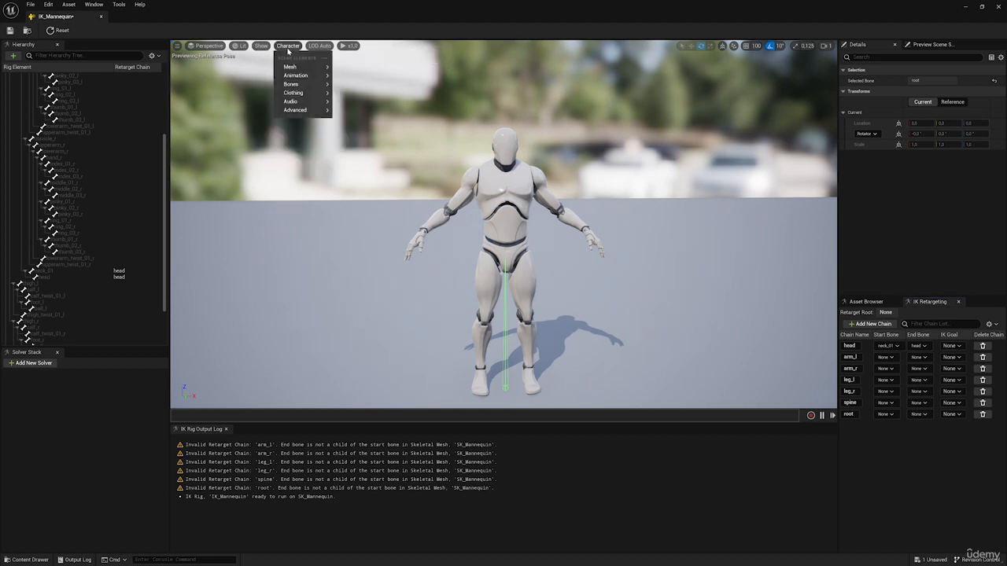
{"action": "mouse_move", "coordinate": [291, 87]}
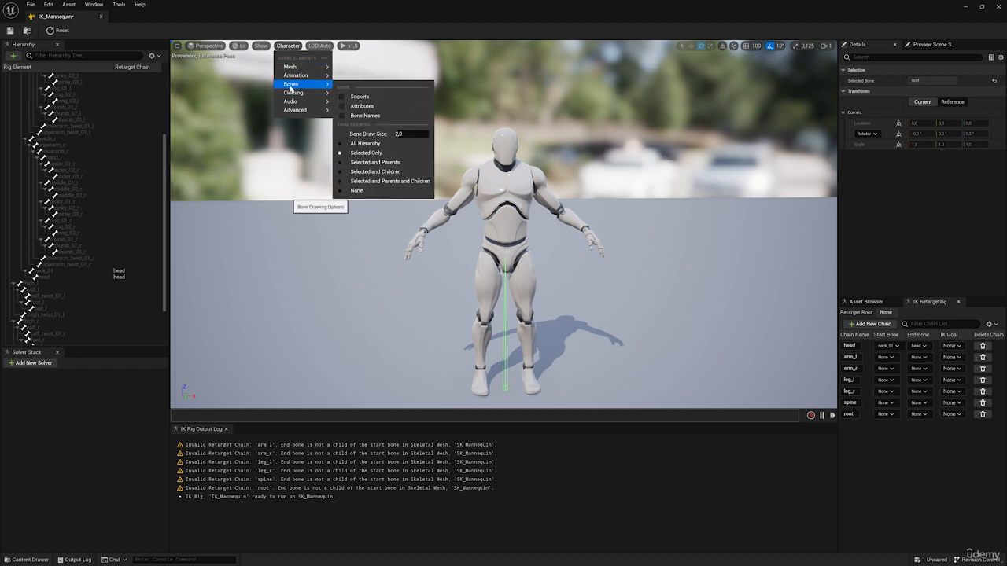
{"action": "left_click", "coordinate": [364, 145]}
{"action": "right_click_drag", "start_coordinate": [534, 373], "coordinate": [557, 370]}
{"action": "key", "text": "w"}
{"action": "key", "text": "w"}
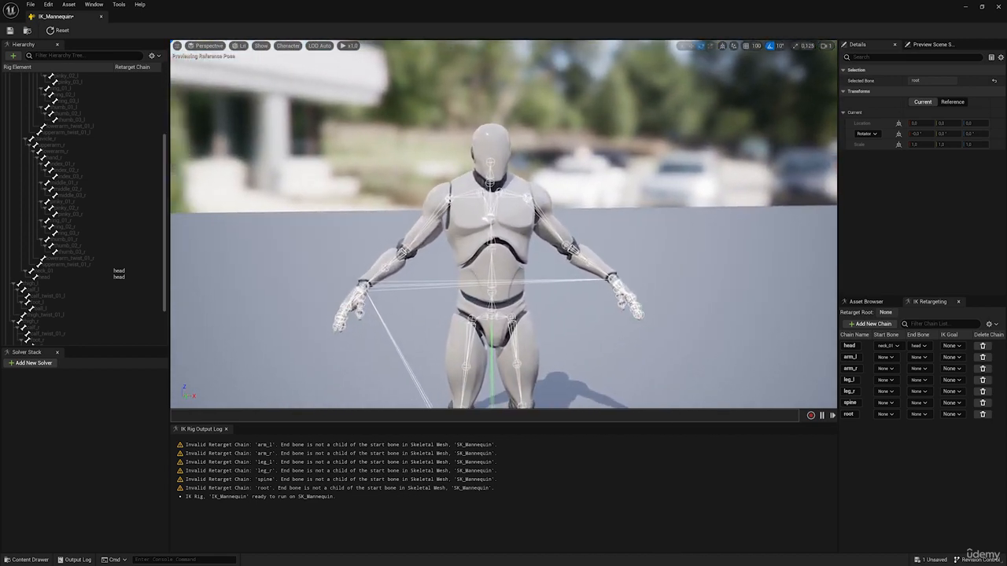
{"action": "left_click", "coordinate": [491, 183]}
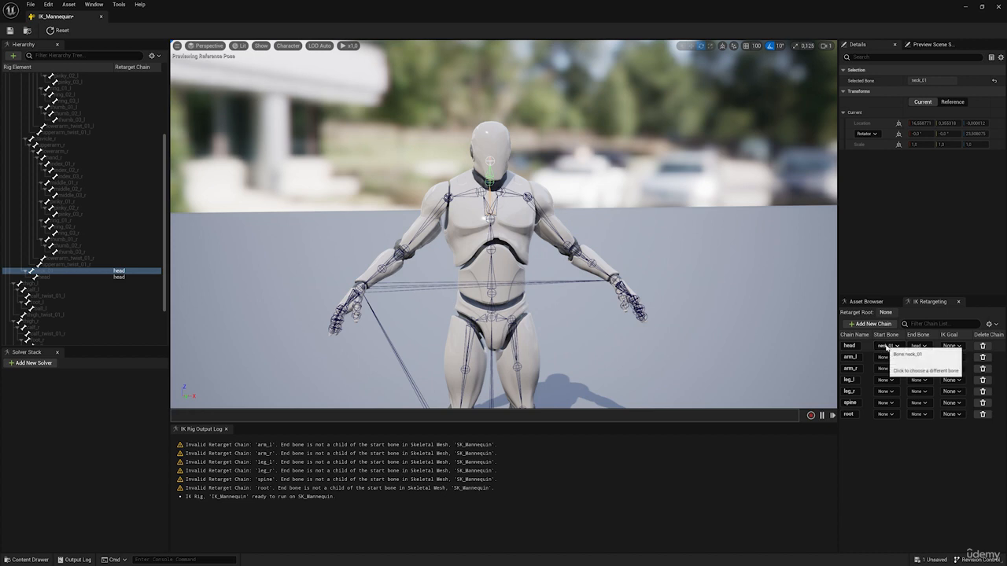
{"action": "left_click", "coordinate": [43, 277]}
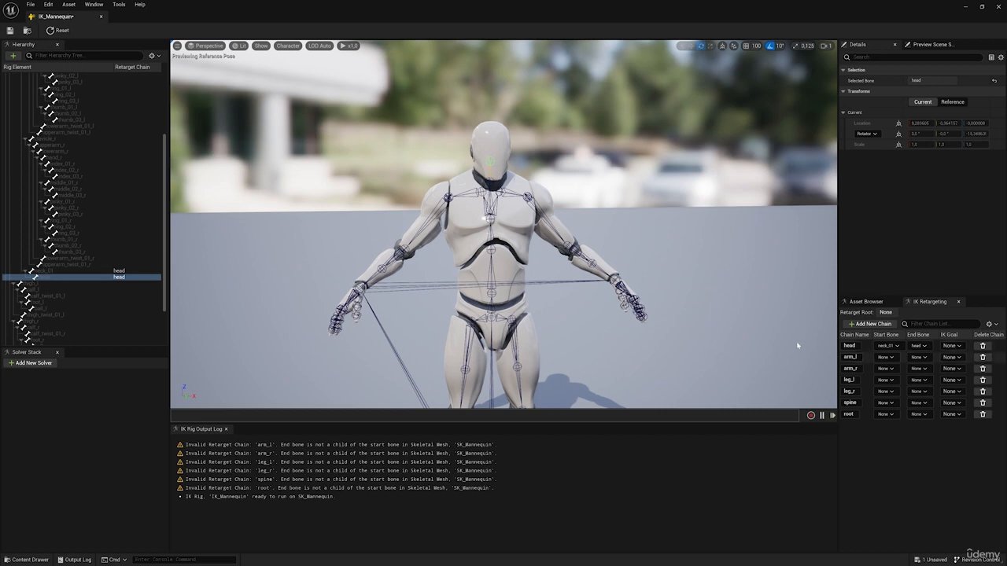
Locate the left clavicle bone from behind the mannequin and assign clavicle_l as the arm_l chain's start bone.
{"action": "right_click_drag", "start_coordinate": [797, 345], "coordinate": [515, 181]}
{"action": "left_click", "coordinate": [515, 182]}
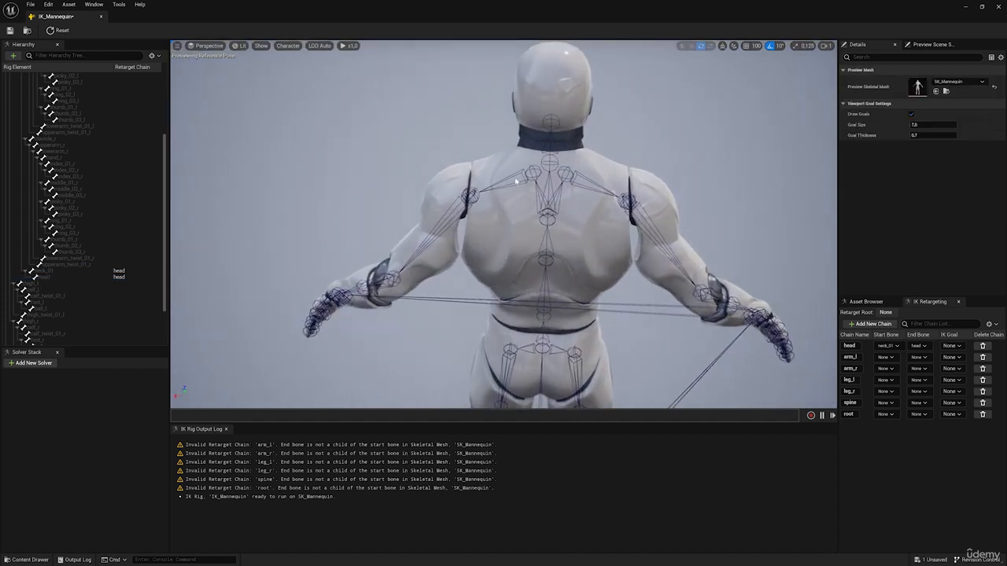
{"action": "left_click", "coordinate": [515, 182]}
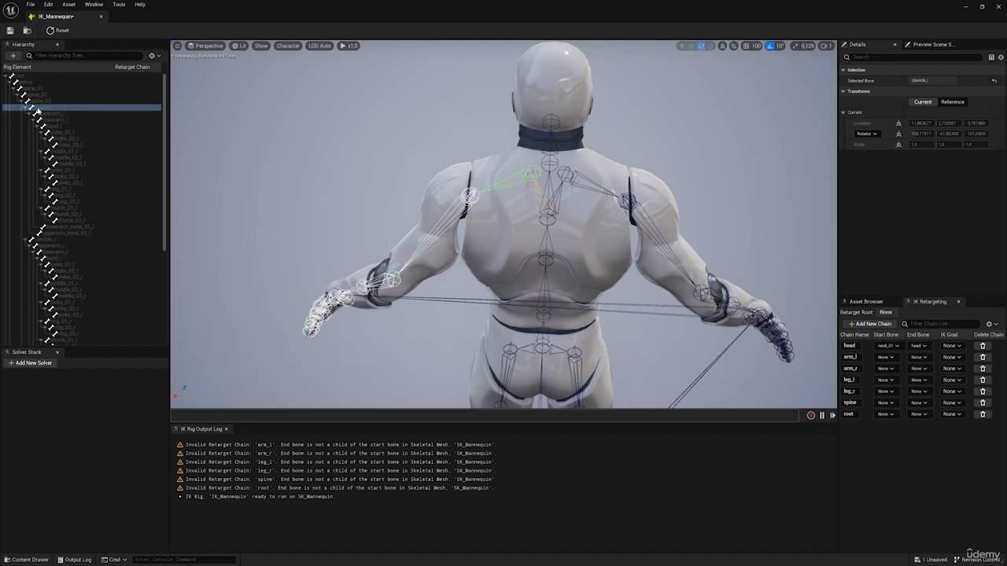
{"action": "left_click", "coordinate": [885, 357]}
{"action": "type", "text": "cl"}
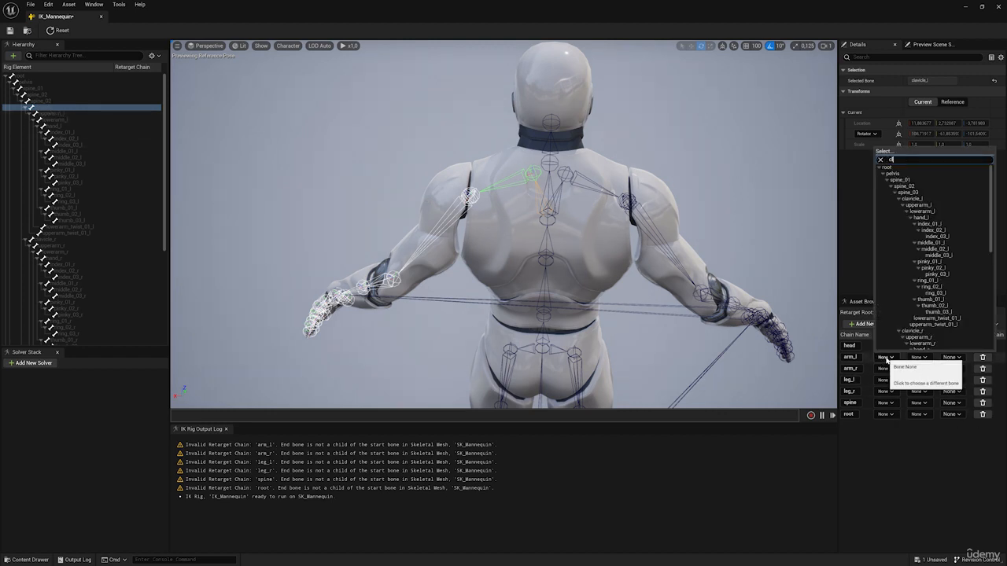
{"action": "type", "text": "av"}
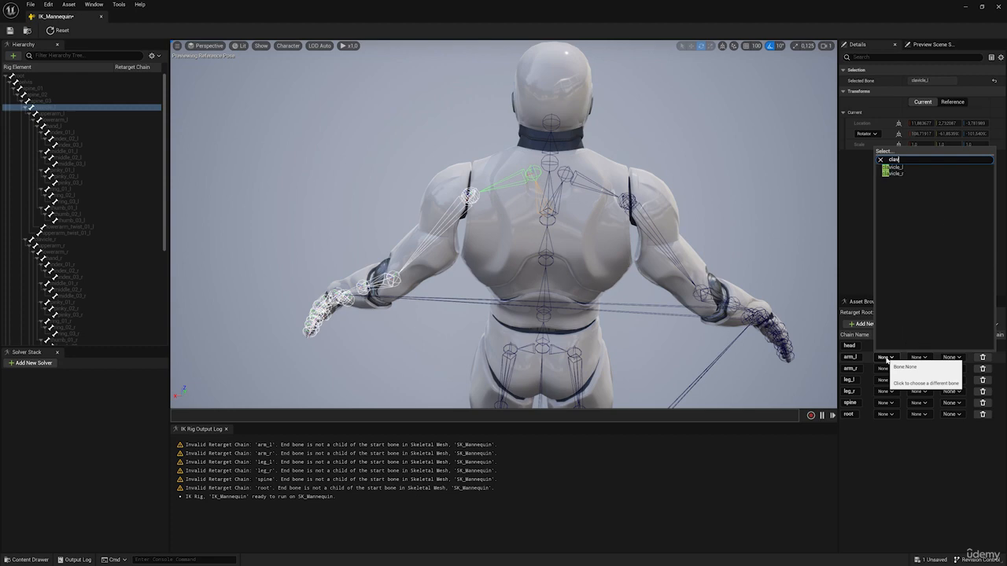
{"action": "left_click", "coordinate": [895, 167]}
Locate the left hand bone on the mannequin and assign hand_l as the arm_l chain's end bone.
{"action": "right_click_drag", "start_coordinate": [470, 238], "coordinate": [406, 255]}
{"action": "key", "text": "w"}
{"action": "left_click", "coordinate": [432, 270]}
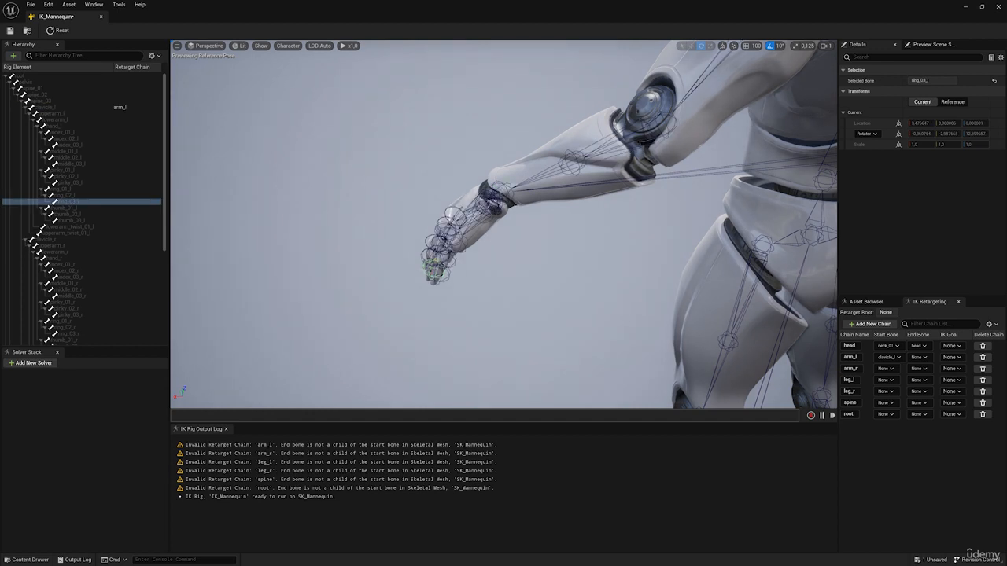
{"action": "left_click", "coordinate": [504, 189]}
{"action": "left_click", "coordinate": [493, 200]}
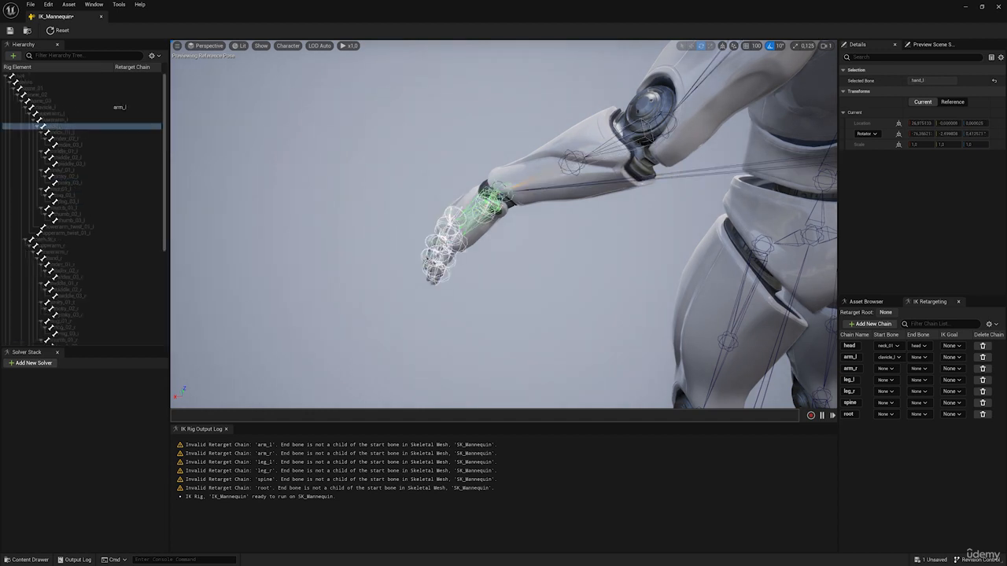
{"action": "right_click_drag", "start_coordinate": [364, 178], "coordinate": [571, 217]}
{"action": "left_click", "coordinate": [915, 357]}
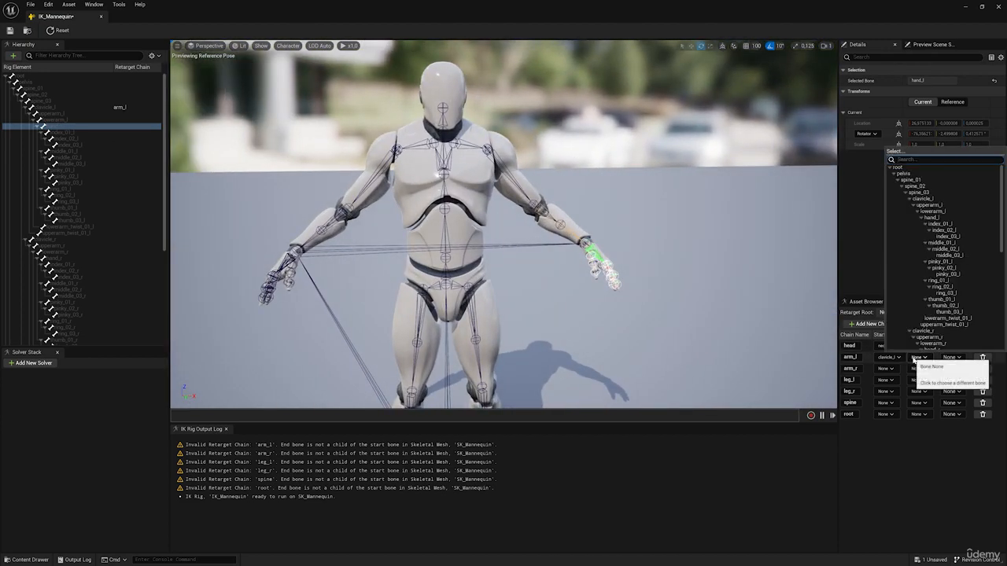
{"action": "type", "text": "hand_l"}
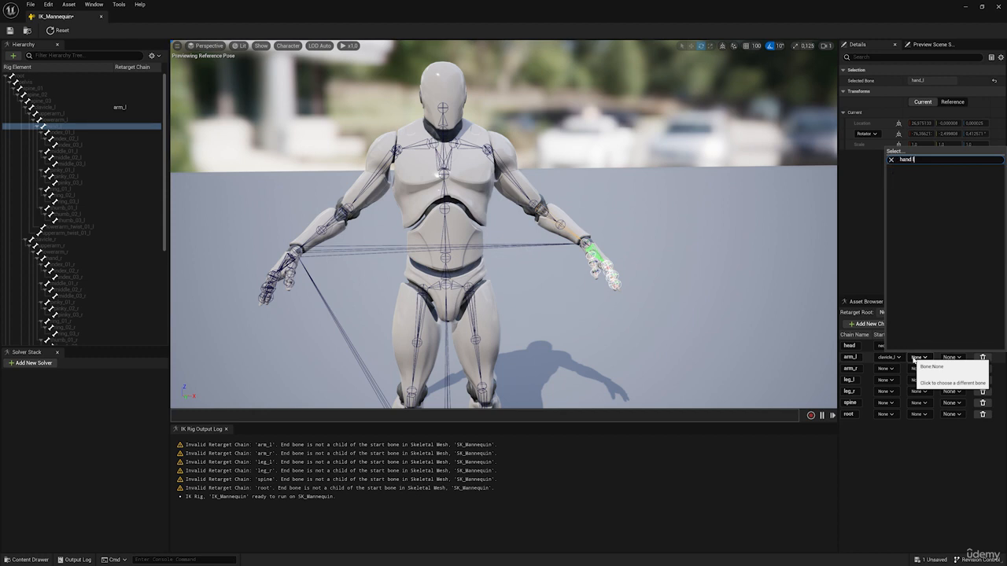
{"action": "key", "text": "BackSpace"}
{"action": "key", "text": "BackSpace"}
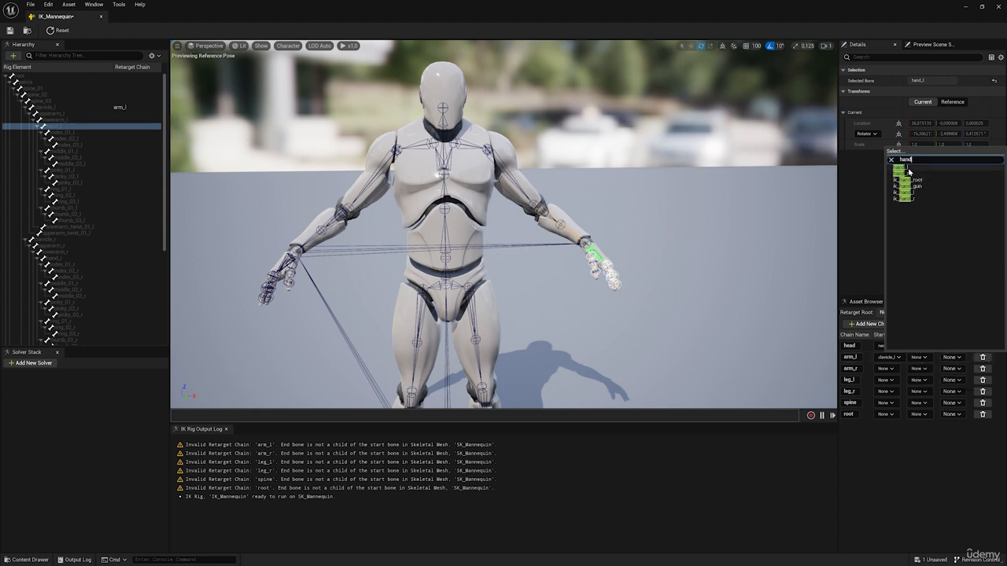
{"action": "left_click", "coordinate": [910, 169]}
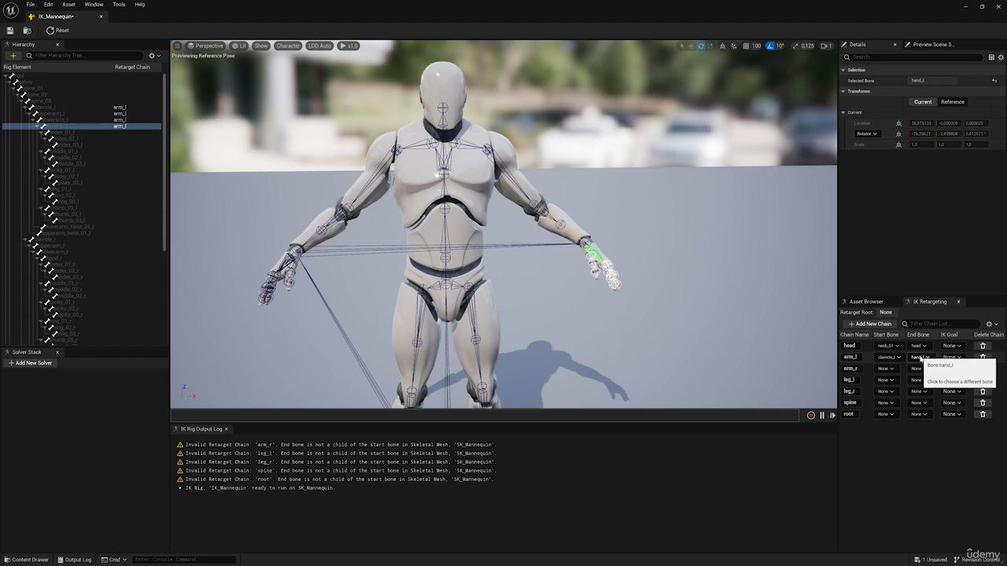
Assign clavicle_r as the start bone and hand_r as the end bone of the arm_r chain.
{"action": "left_click", "coordinate": [882, 369]}
{"action": "type", "text": "c"}
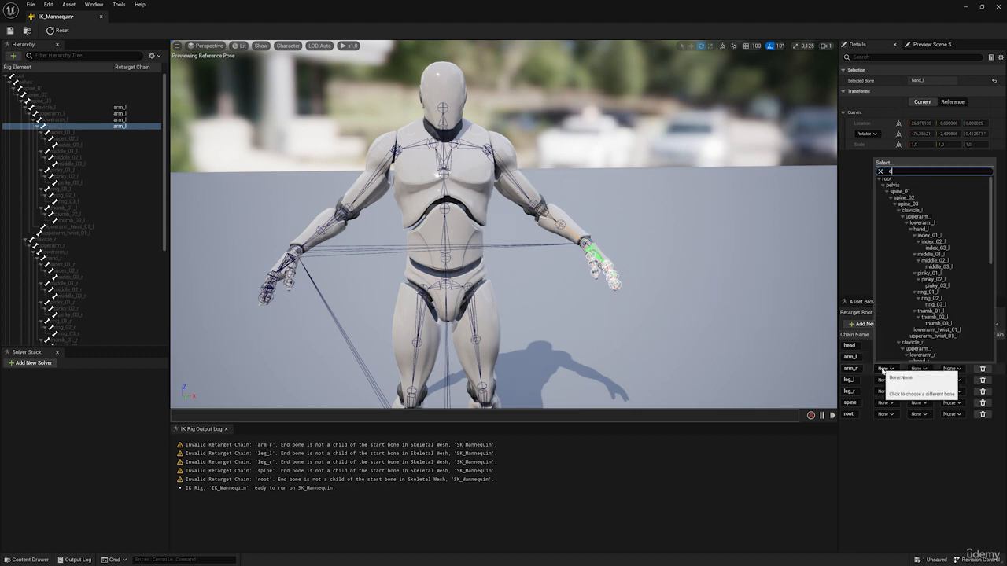
{"action": "type", "text": "lav"}
{"action": "left_click", "coordinate": [896, 185]}
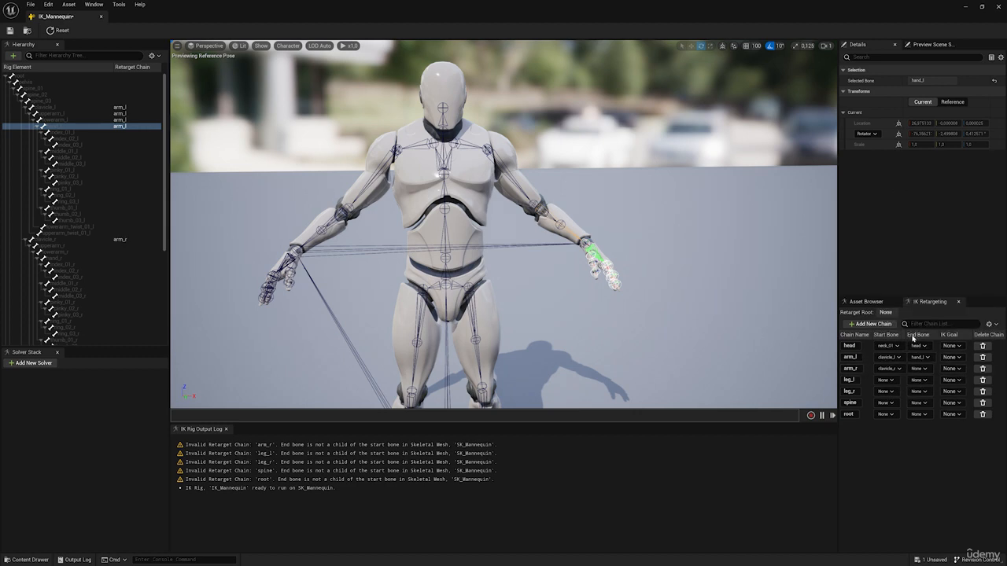
{"action": "left_click", "coordinate": [917, 368]}
{"action": "type", "text": "han"}
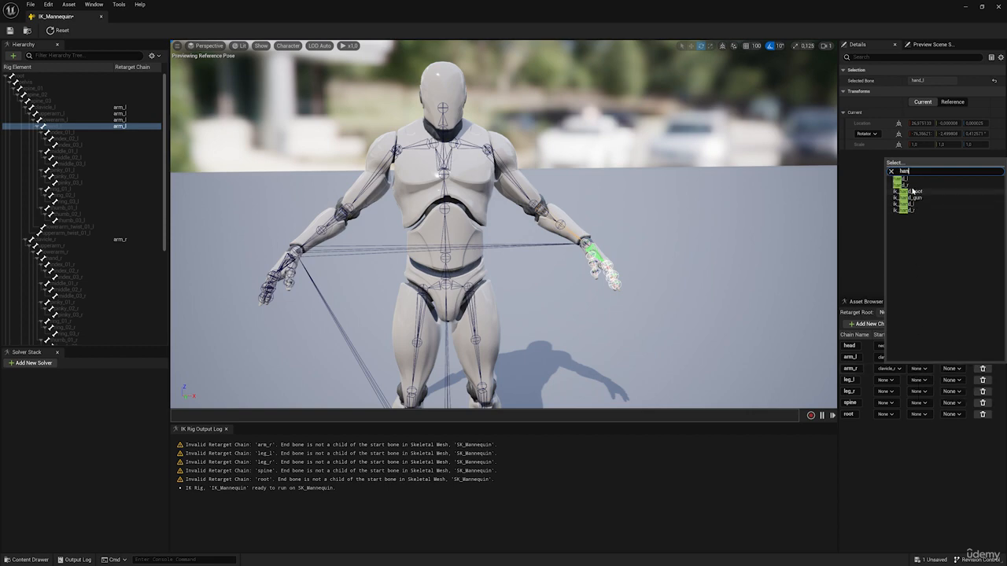
{"action": "left_click", "coordinate": [903, 185]}
Identify the thigh bone on the mannequin's leg and assign thigh_l as the leg_l chain's start bone.
{"action": "scroll", "coordinate": [545, 285], "scroll_direction": "up", "scroll_amount": 4}
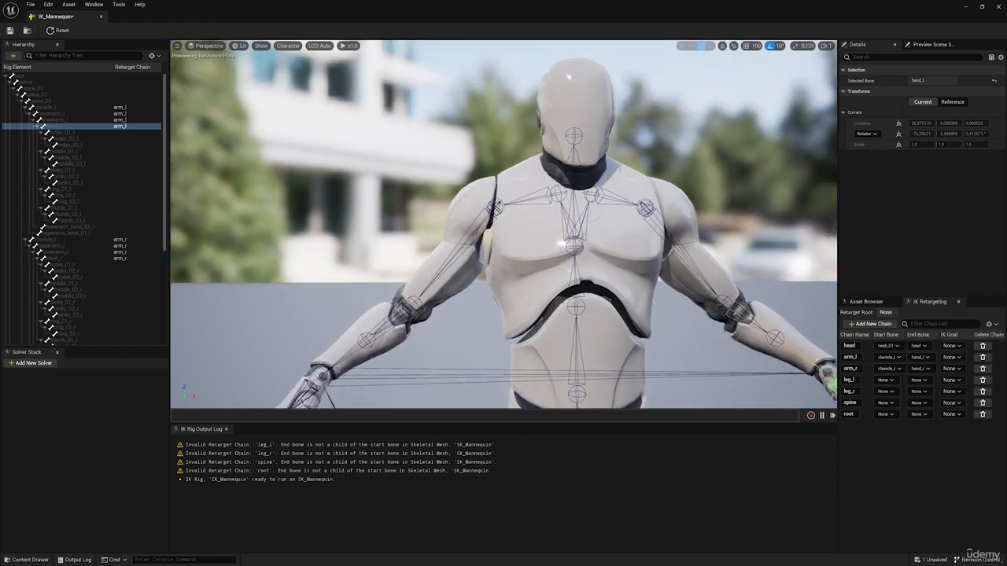
{"action": "scroll", "coordinate": [541, 286], "scroll_direction": "down", "scroll_amount": 8}
{"action": "right_click_drag", "start_coordinate": [541, 286], "coordinate": [541, 338]}
{"action": "scroll", "coordinate": [541, 286], "scroll_direction": "up", "scroll_amount": 6}
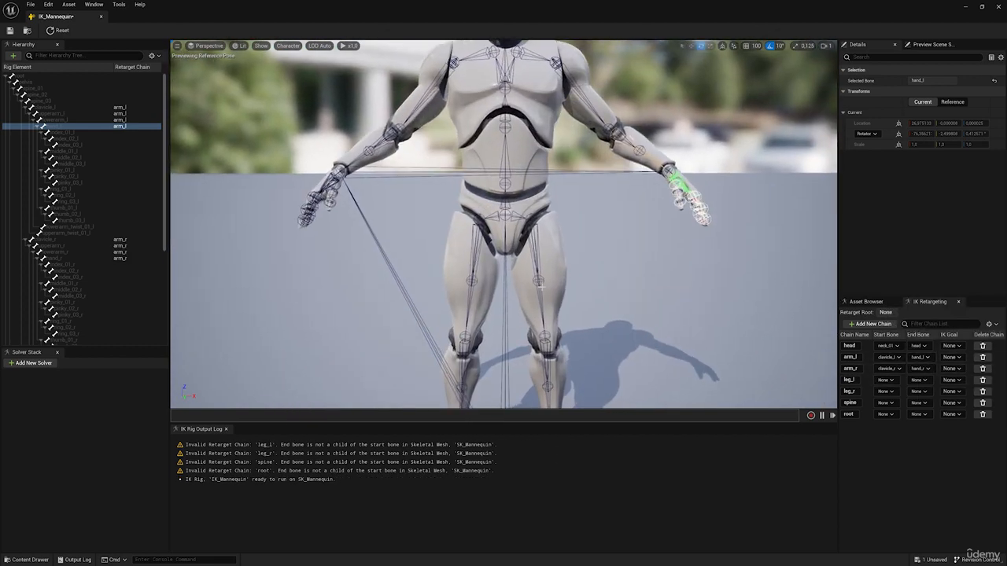
{"action": "scroll", "coordinate": [541, 286], "scroll_direction": "down", "scroll_amount": 5}
{"action": "scroll", "coordinate": [541, 287], "scroll_direction": "up", "scroll_amount": 5}
{"action": "left_click", "coordinate": [490, 193]}
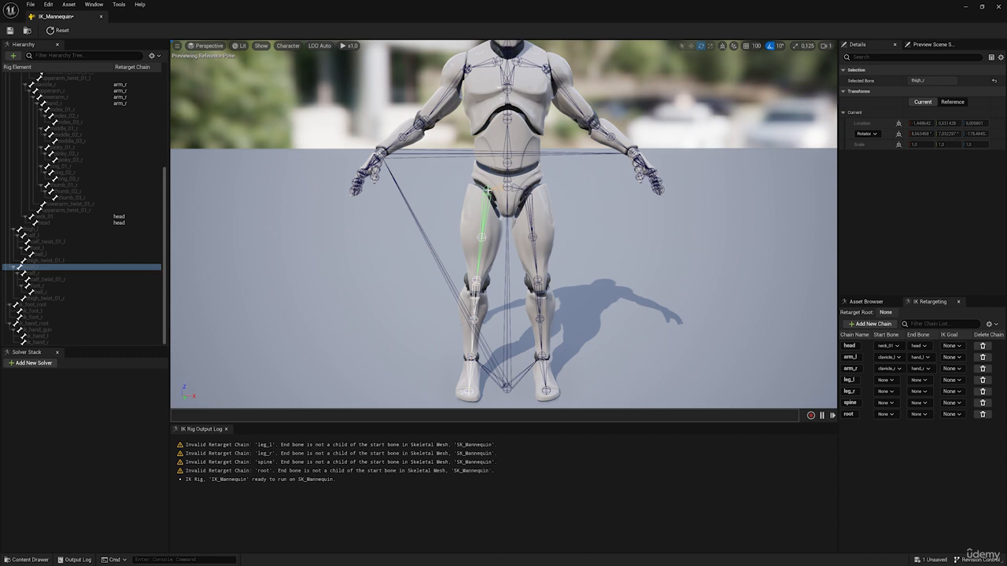
{"action": "left_click", "coordinate": [886, 380]}
{"action": "type", "text": "t"}
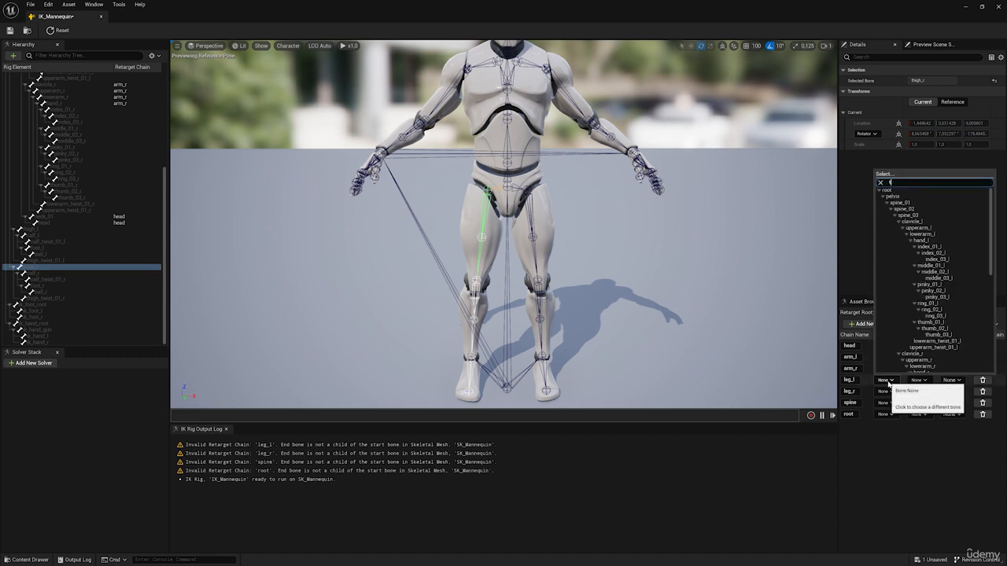
{"action": "type", "text": "hig"}
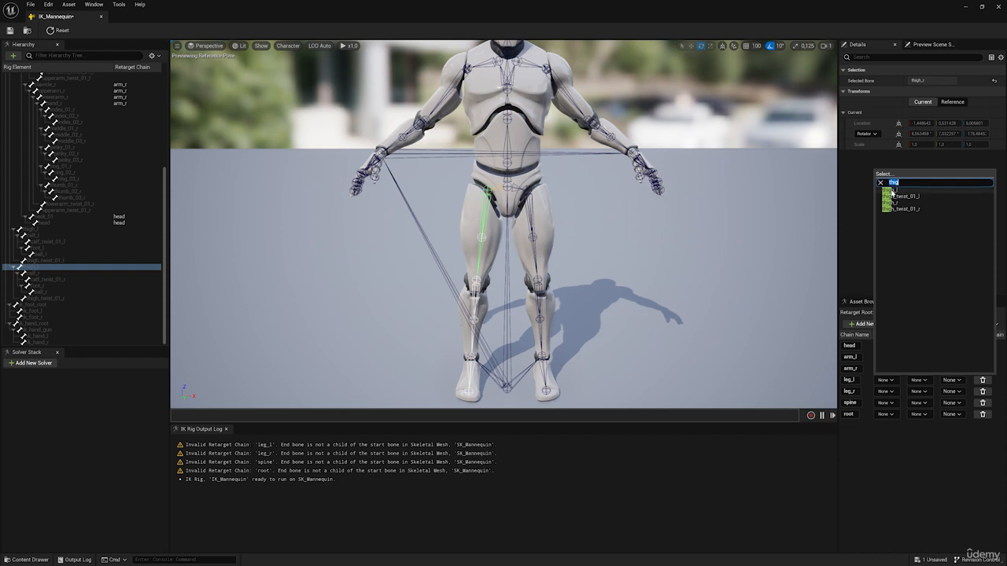
{"action": "left_click", "coordinate": [893, 189]}
Assign thigh_r as the start bone of the leg_r chain.
{"action": "left_click", "coordinate": [885, 391]}
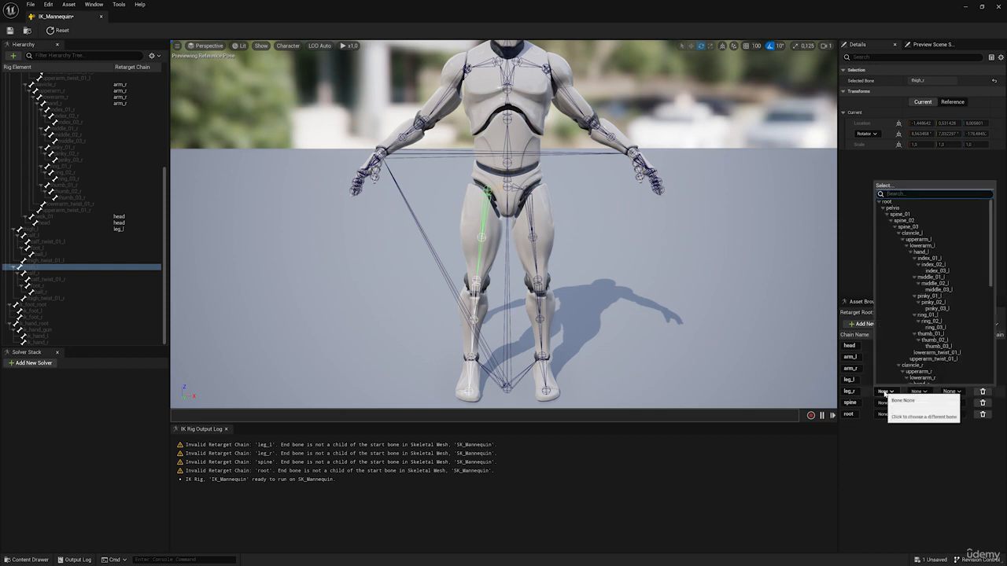
{"action": "type", "text": "thig"}
{"action": "left_click", "coordinate": [893, 215]}
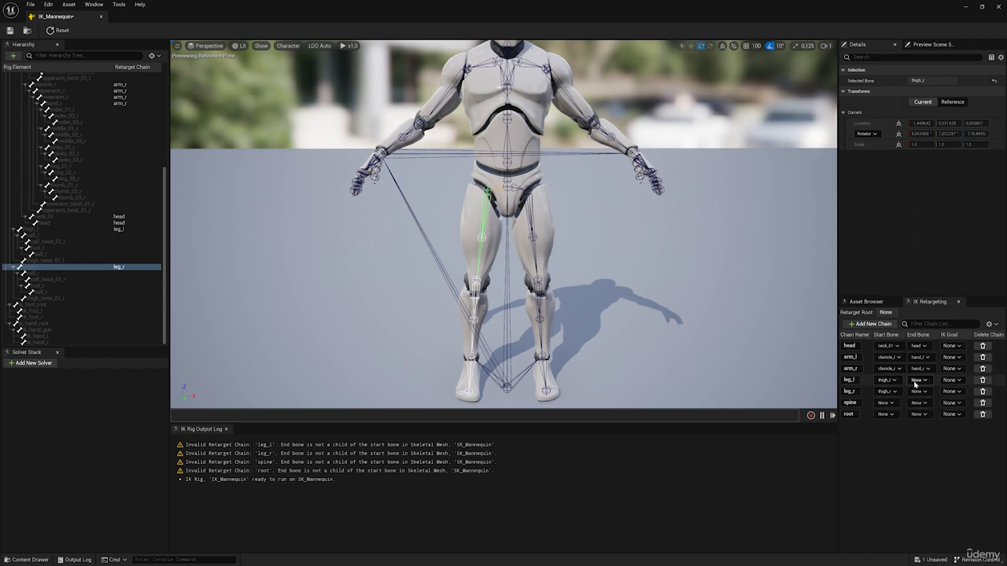
Identify the foot bone on the mannequin, then assign foot_l and foot_r as the end bones of the leg_l and leg_r chains.
{"action": "right_click_drag", "start_coordinate": [492, 236], "coordinate": [492, 269]}
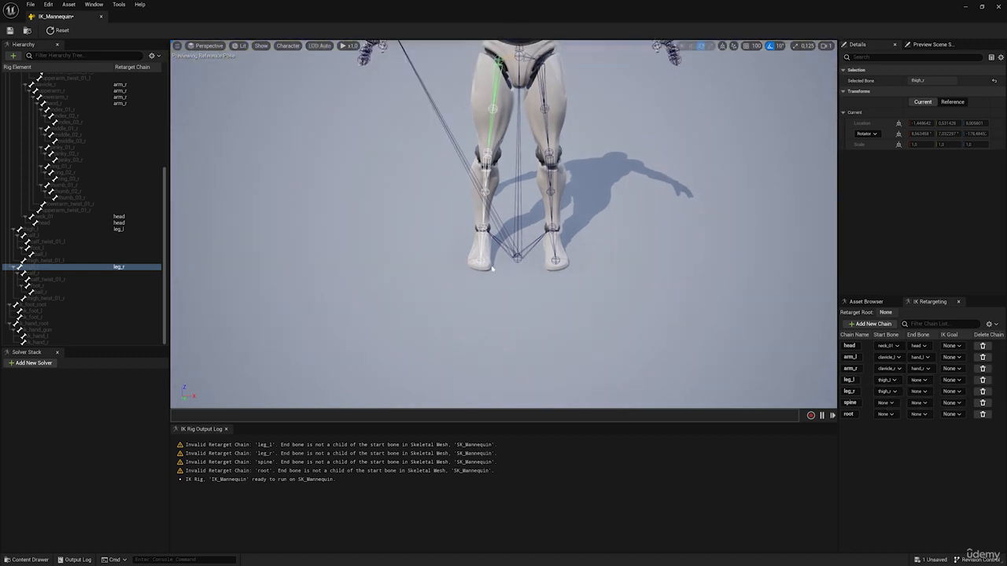
{"action": "left_click", "coordinate": [483, 230]}
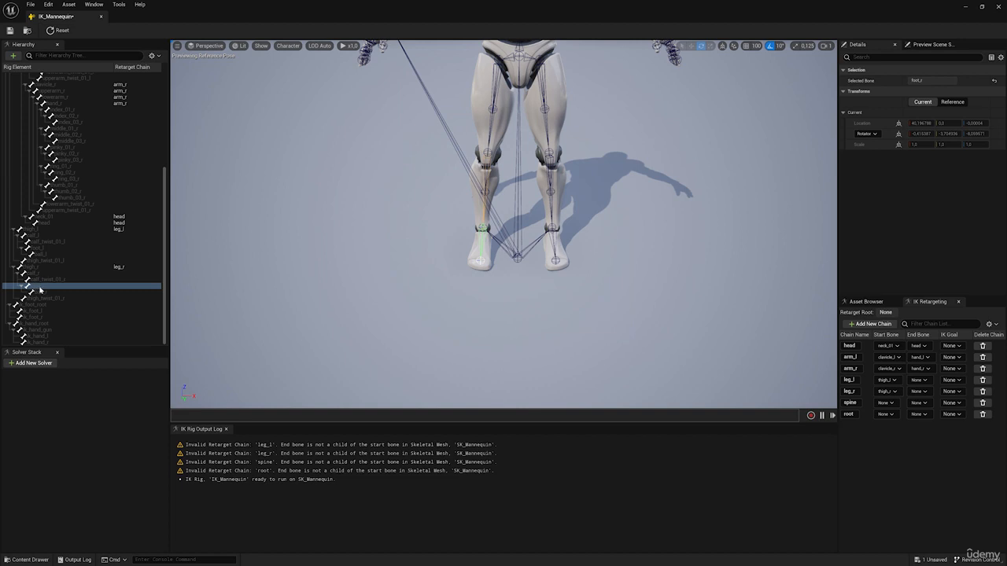
{"action": "left_click", "coordinate": [926, 383]}
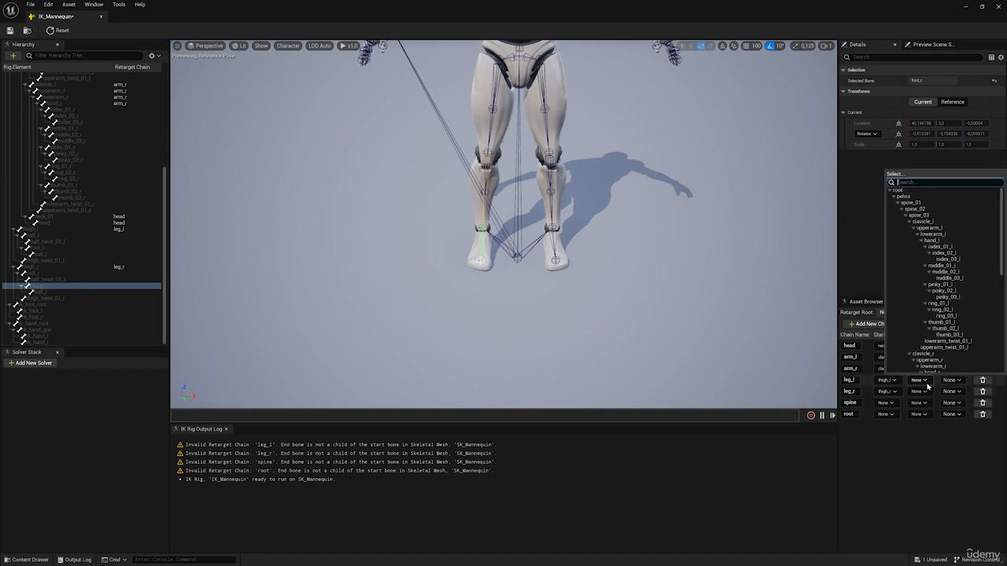
{"action": "type", "text": "foot"}
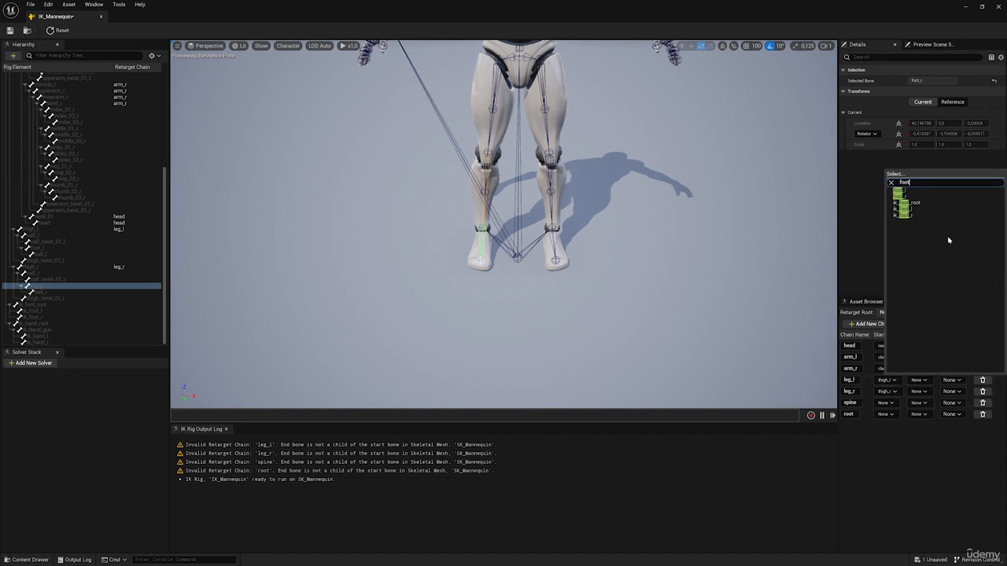
{"action": "left_click", "coordinate": [904, 209]}
{"action": "left_click", "coordinate": [926, 392]}
{"action": "type", "text": "foot"}
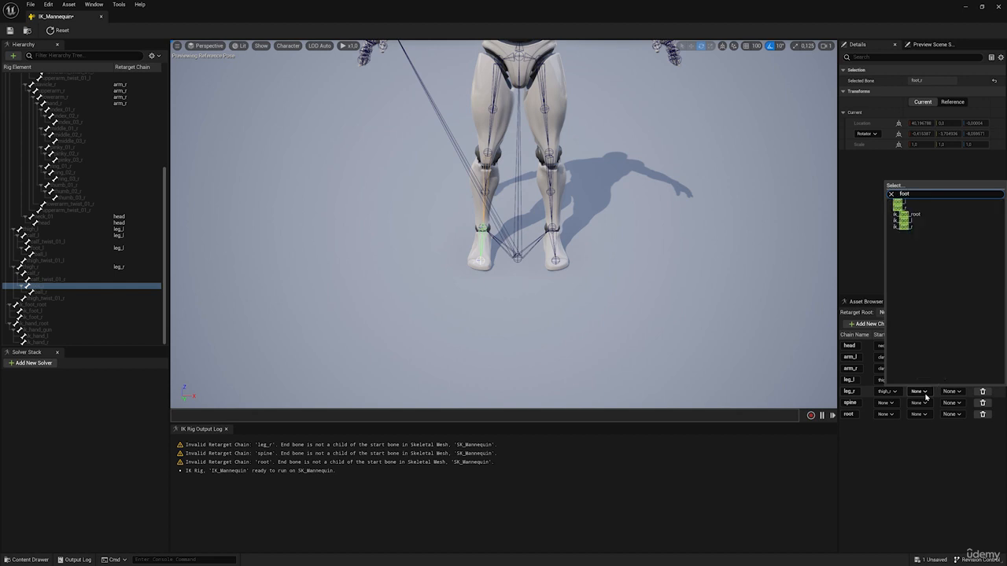
{"action": "left_click", "coordinate": [912, 208]}
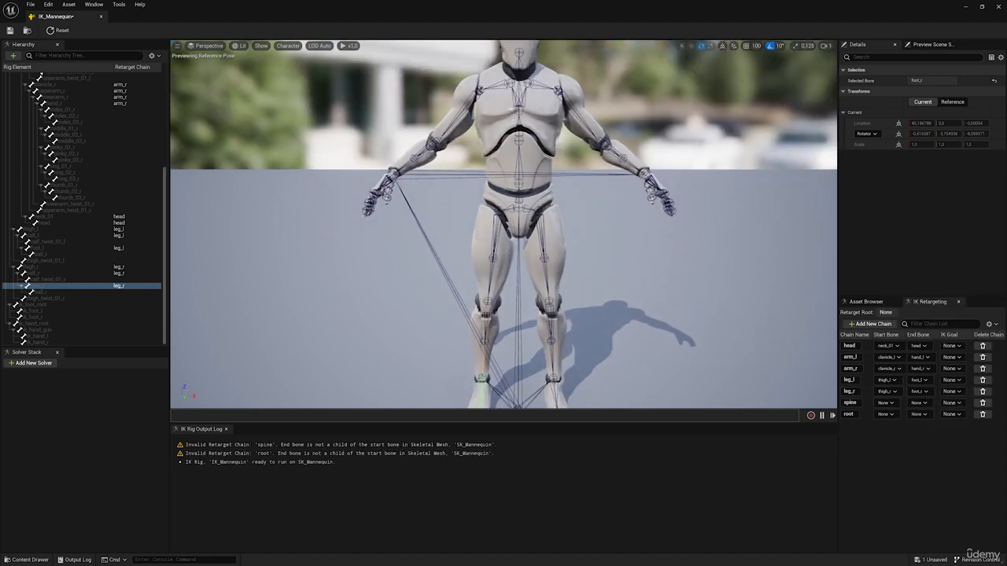
Highlight the spine bones in the hierarchy and assign spine_01 as start bone and spine_03 as end bone of the spine chain.
{"action": "left_click", "coordinate": [508, 204]}
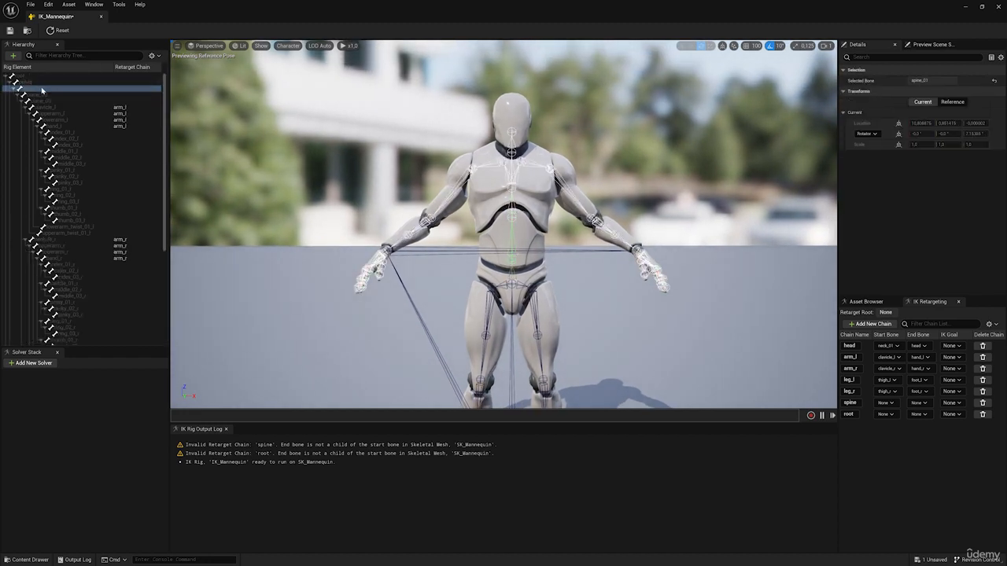
{"action": "left_click", "coordinate": [42, 91]}
{"action": "left_click", "coordinate": [45, 101]}
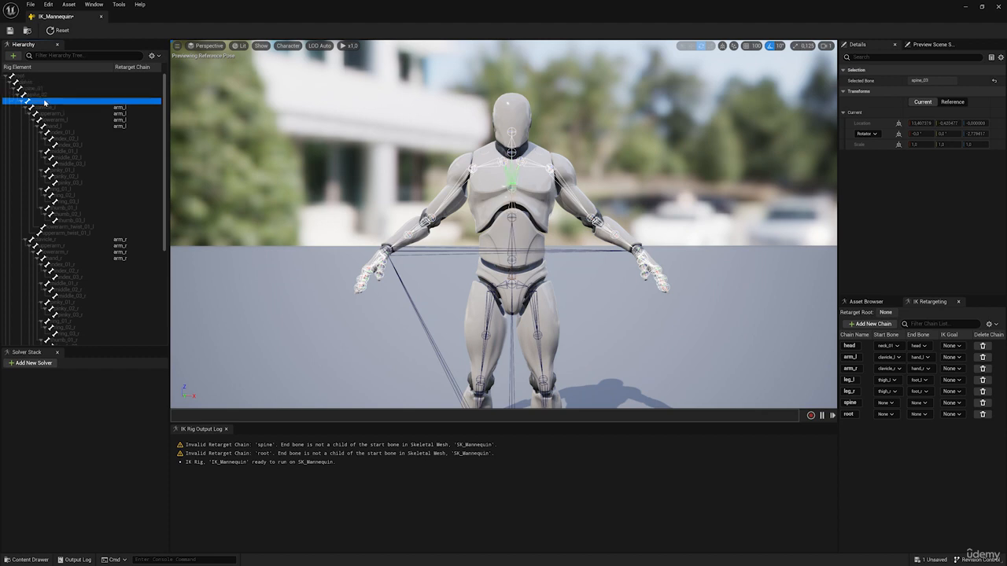
{"action": "left_click", "coordinate": [892, 404]}
{"action": "type", "text": "s"}
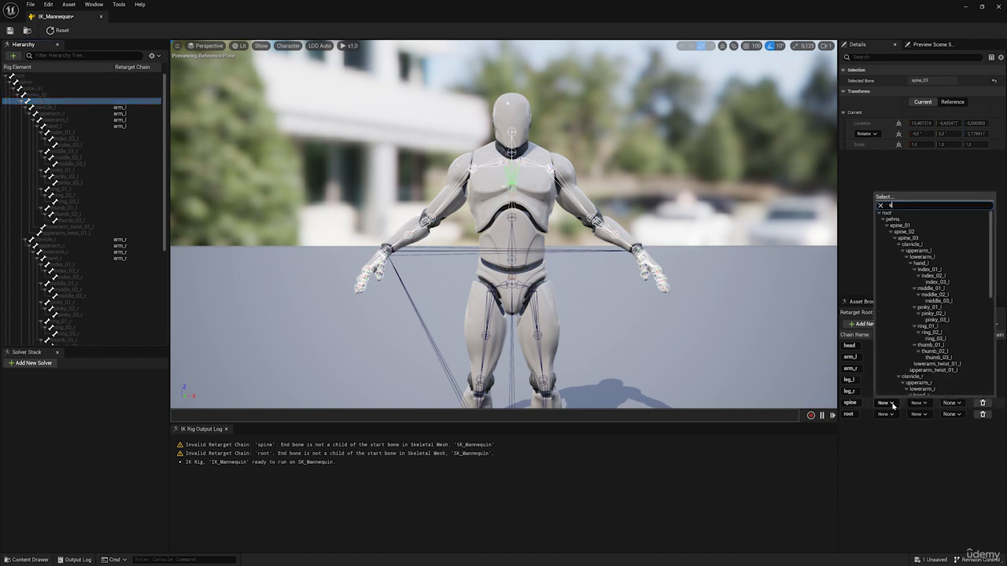
{"action": "type", "text": "pine"}
{"action": "key", "text": "ctrl+a"}
{"action": "key", "text": "ctrl+c"}
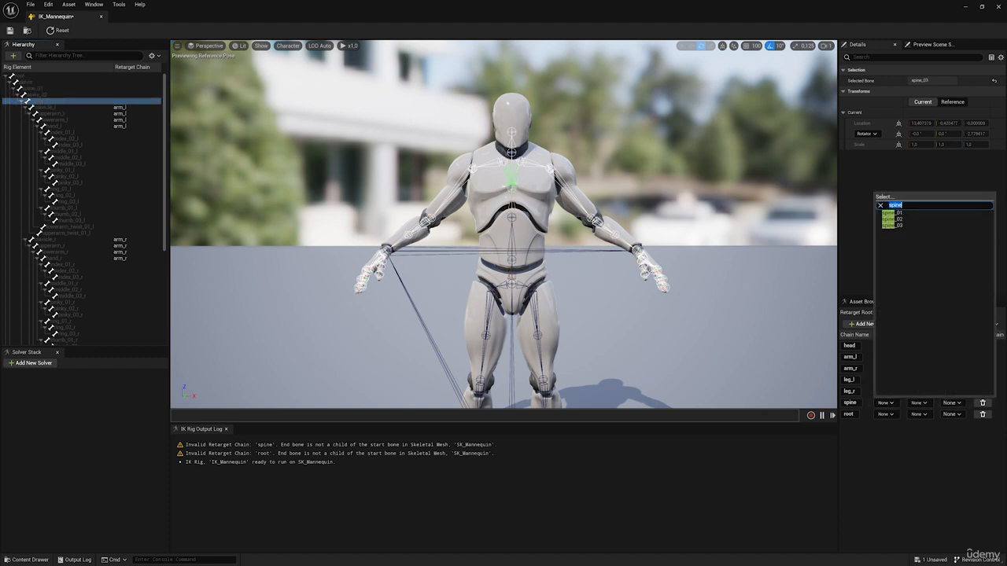
{"action": "left_click", "coordinate": [899, 213]}
{"action": "left_click", "coordinate": [918, 403]}
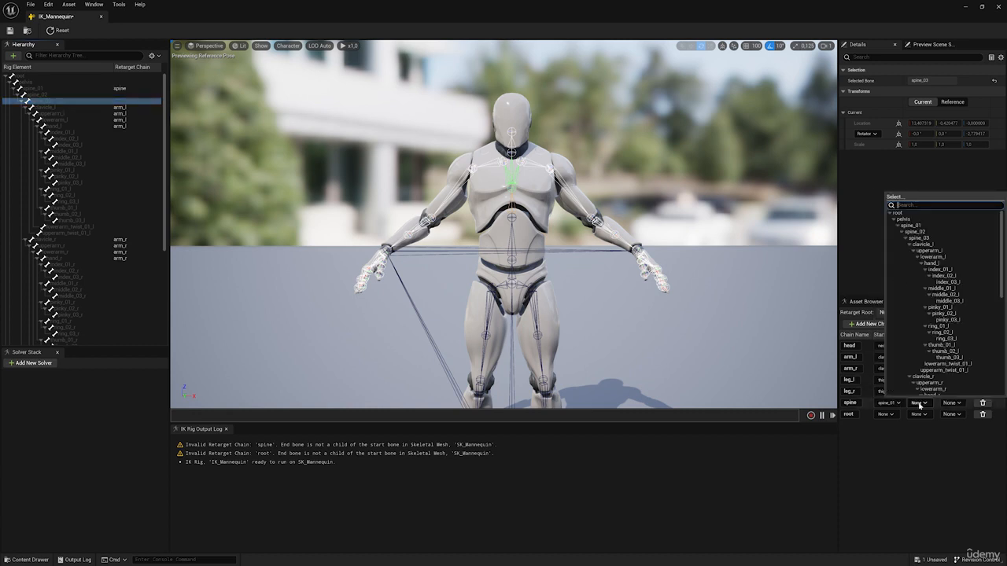
{"action": "key", "text": "ctrl+v"}
{"action": "left_click", "coordinate": [904, 226]}
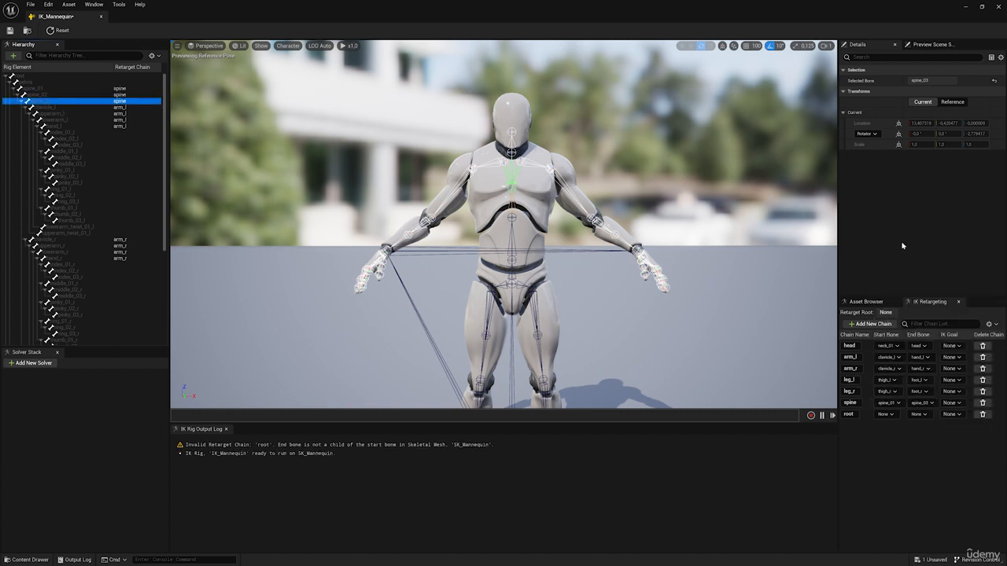
Assign the root bone as both the start and end bone of the root chain.
{"action": "left_click", "coordinate": [883, 415]}
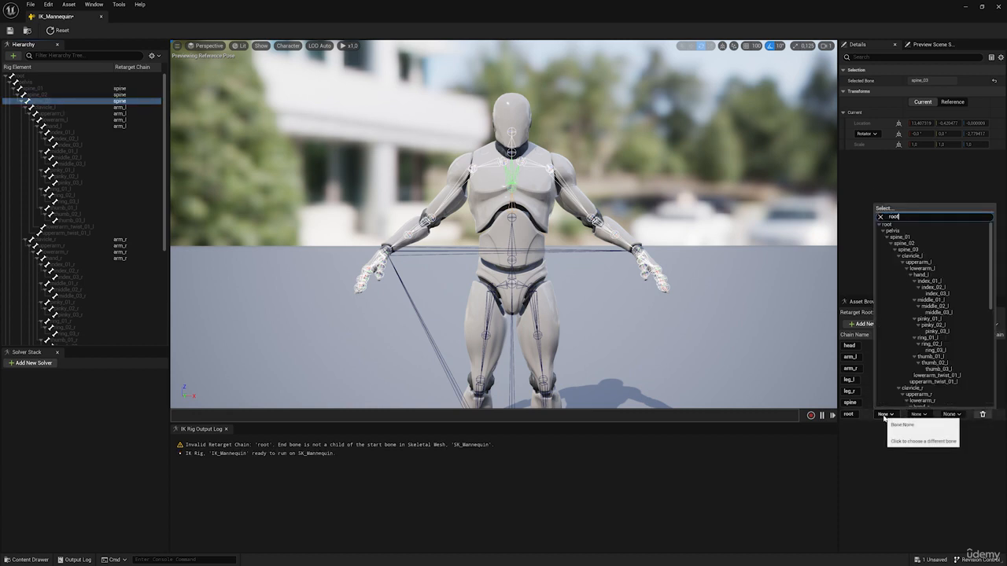
{"action": "type", "text": "root"}
{"action": "left_click", "coordinate": [887, 225]}
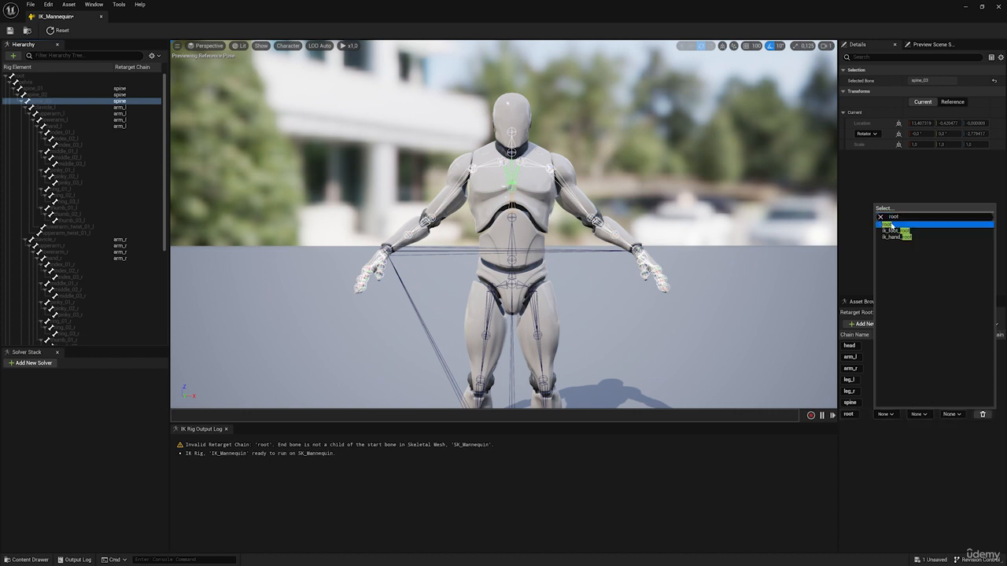
{"action": "left_click", "coordinate": [917, 414]}
{"action": "type", "text": "root"}
{"action": "left_click", "coordinate": [905, 225]}
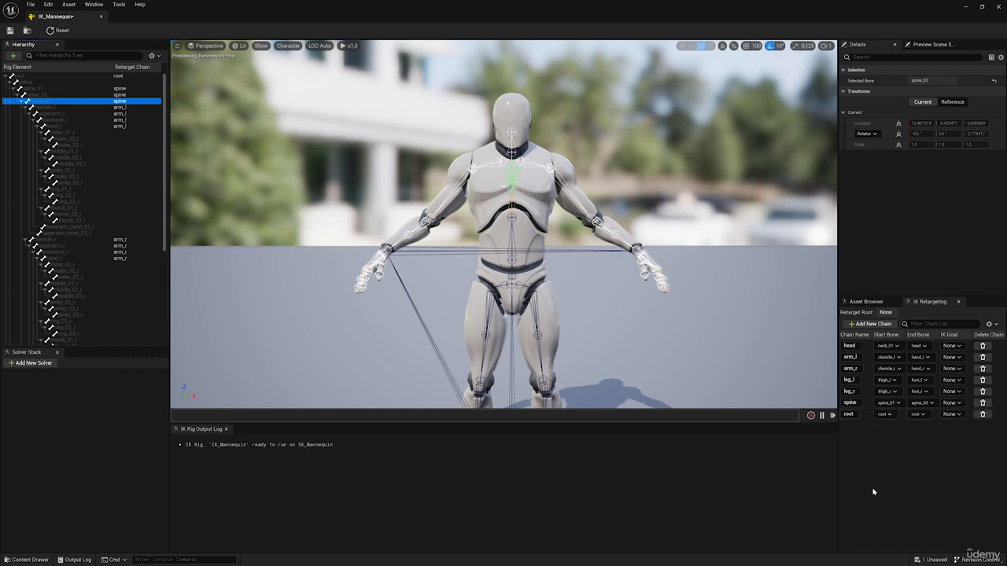
Highlight the root bone and examine where it sits on the full mannequin.
{"action": "left_click", "coordinate": [47, 75]}
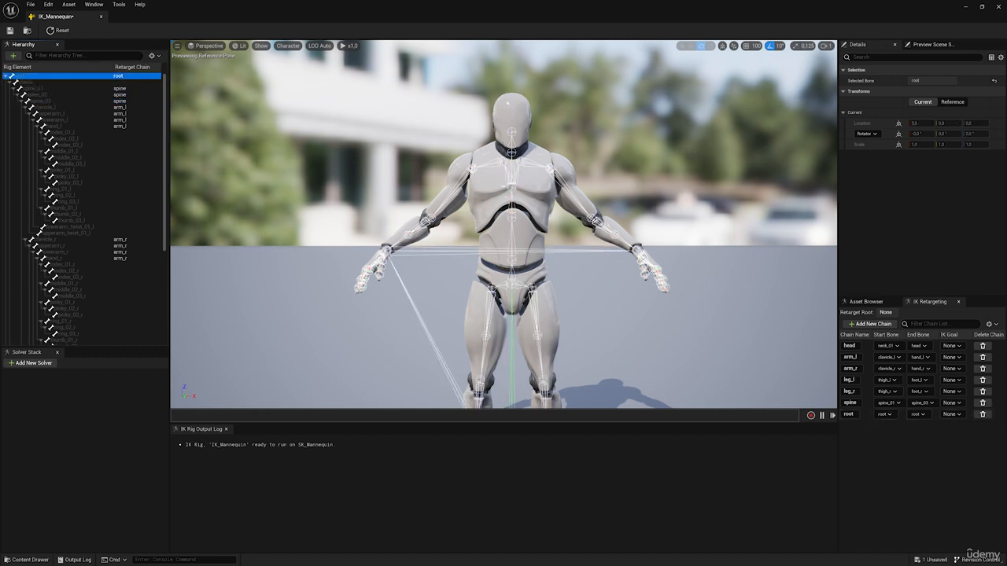
{"action": "scroll", "coordinate": [479, 303], "scroll_direction": "down", "scroll_amount": 3}
{"action": "right_click_drag", "start_coordinate": [479, 304], "coordinate": [479, 378]}
{"action": "mouse_move", "coordinate": [479, 304]}
{"action": "right_mouse_down"}
{"action": "mouse_move", "coordinate": [479, 229]}
{"action": "mouse_move", "coordinate": [479, 294]}
{"action": "mouse_move", "coordinate": [461, 290]}
{"action": "mouse_move", "coordinate": [471, 288]}
{"action": "right_mouse_up"}
{"action": "key", "text": "w"}
{"action": "key", "text": "s"}
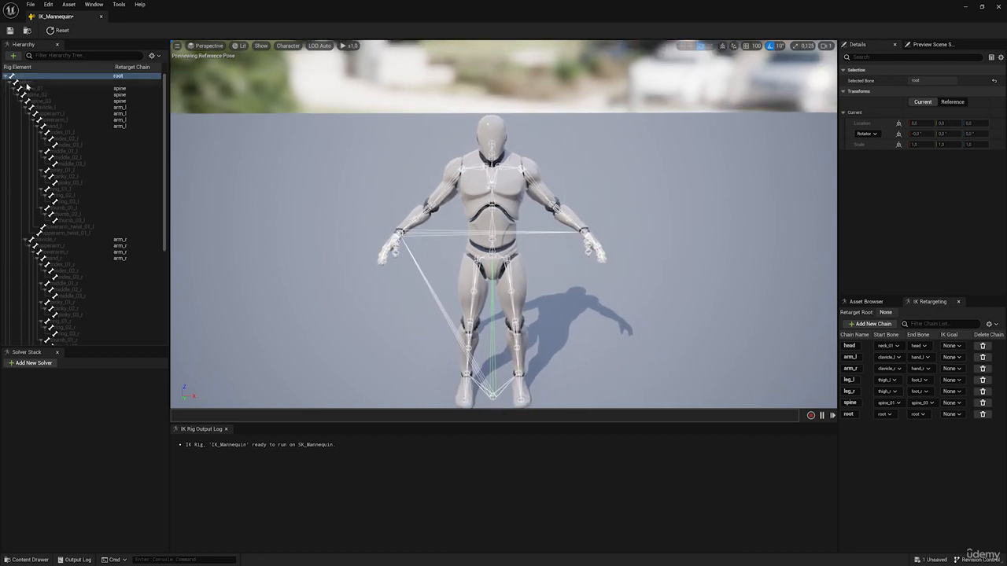
Set the pelvis bone as the retarget root, then save and close the IK_Mannequin rig.
{"action": "left_click", "coordinate": [29, 83]}
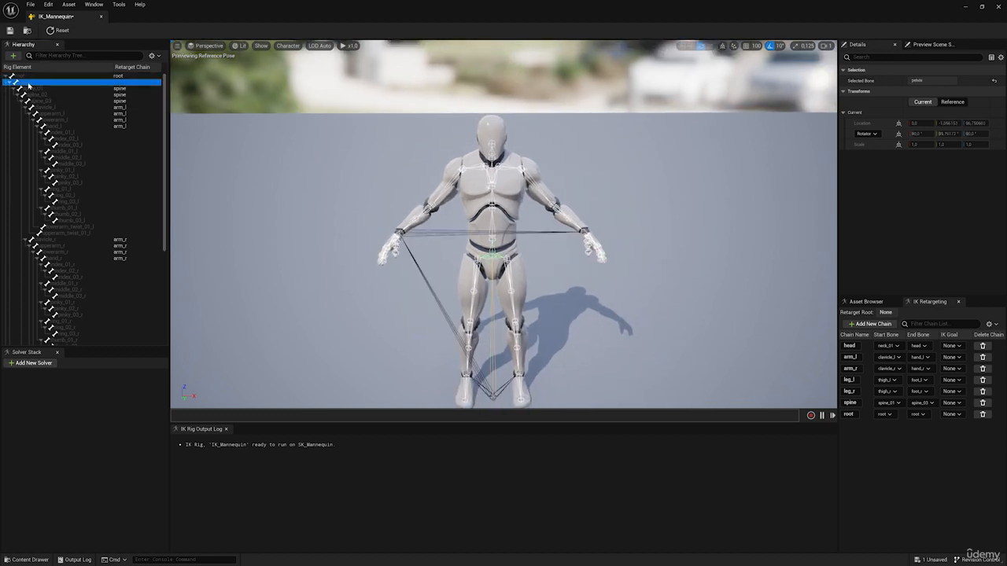
{"action": "right_click", "coordinate": [27, 83]}
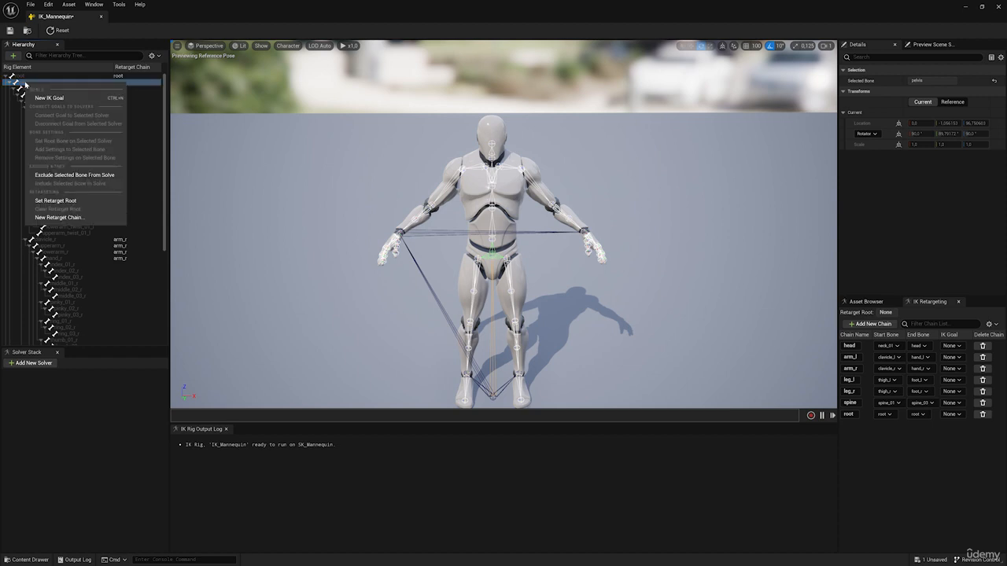
{"action": "left_click", "coordinate": [53, 202]}
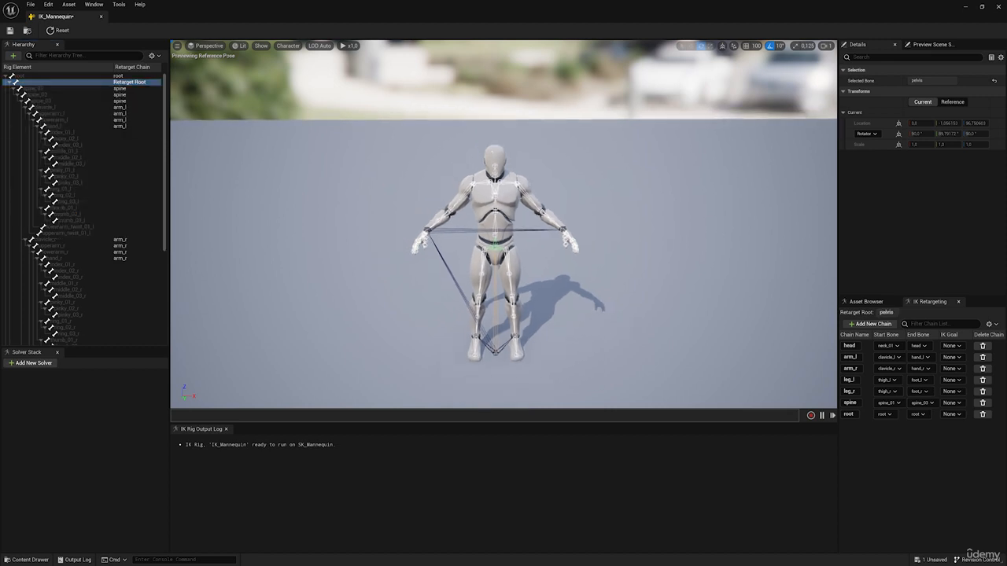
{"action": "left_click", "coordinate": [10, 32]}
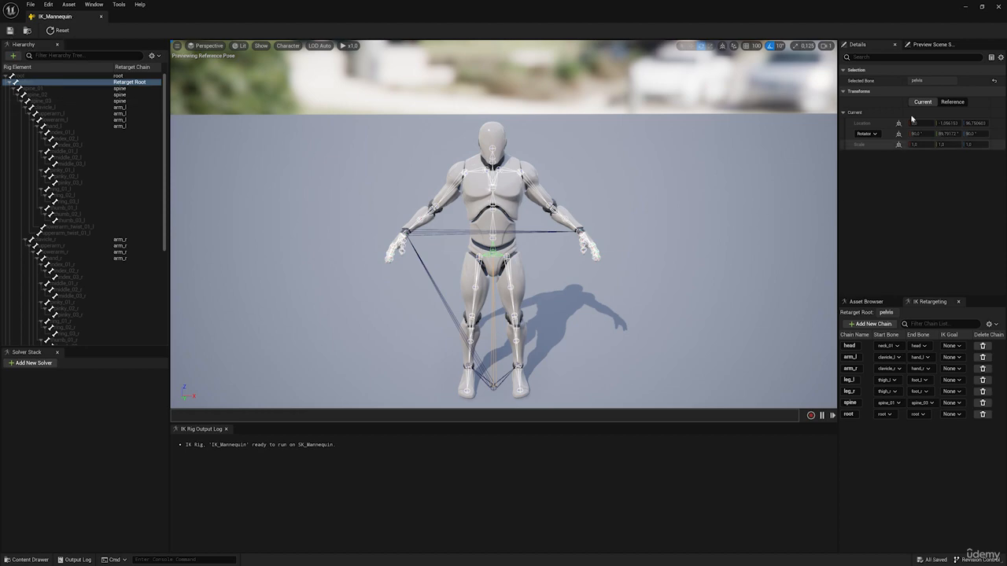
{"action": "left_click", "coordinate": [996, 6]}
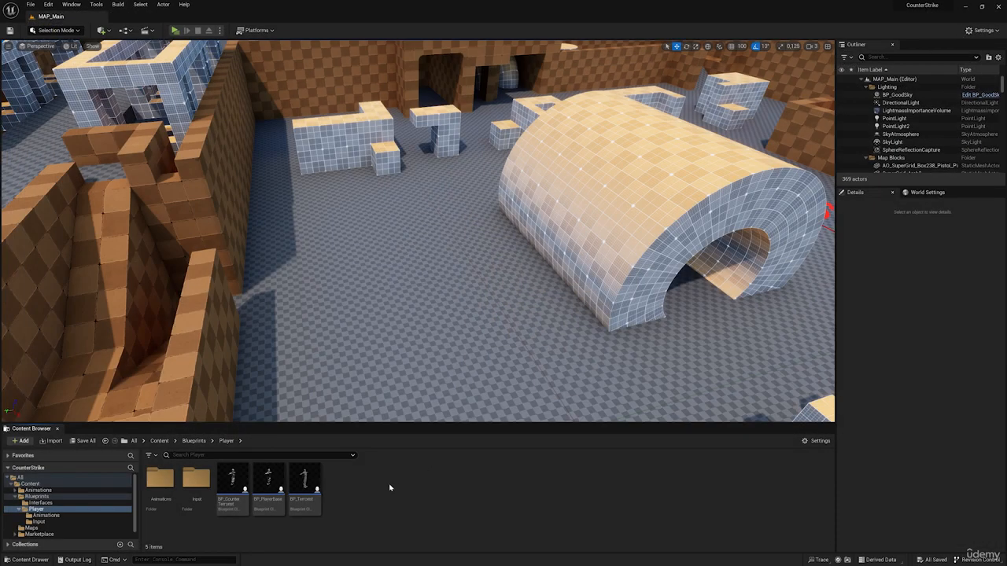
Duplicate the IK_Mannequin rig in the Player Animations folder and name the copy IK_Player.
{"action": "left_click", "coordinate": [45, 520]}
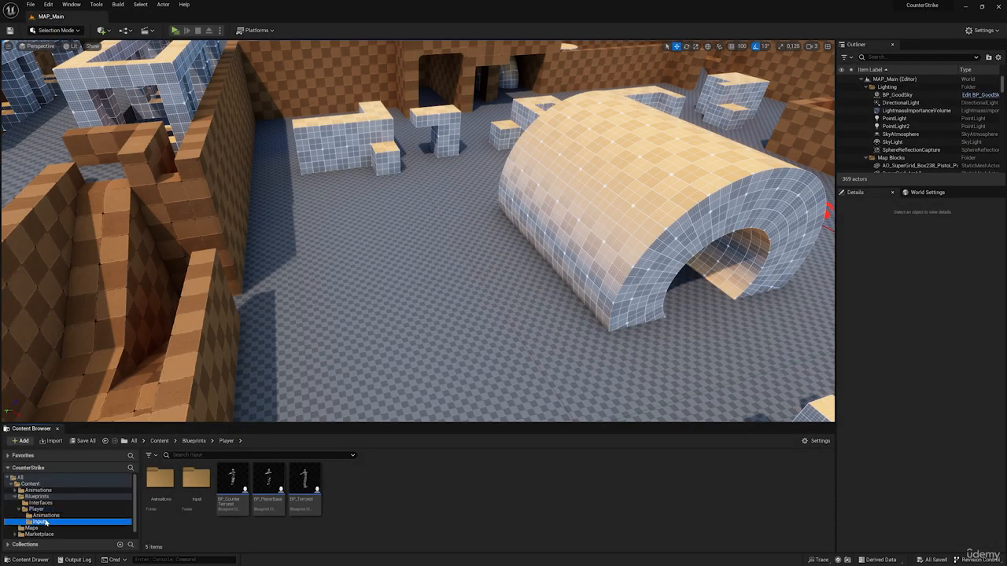
{"action": "left_click", "coordinate": [45, 515]}
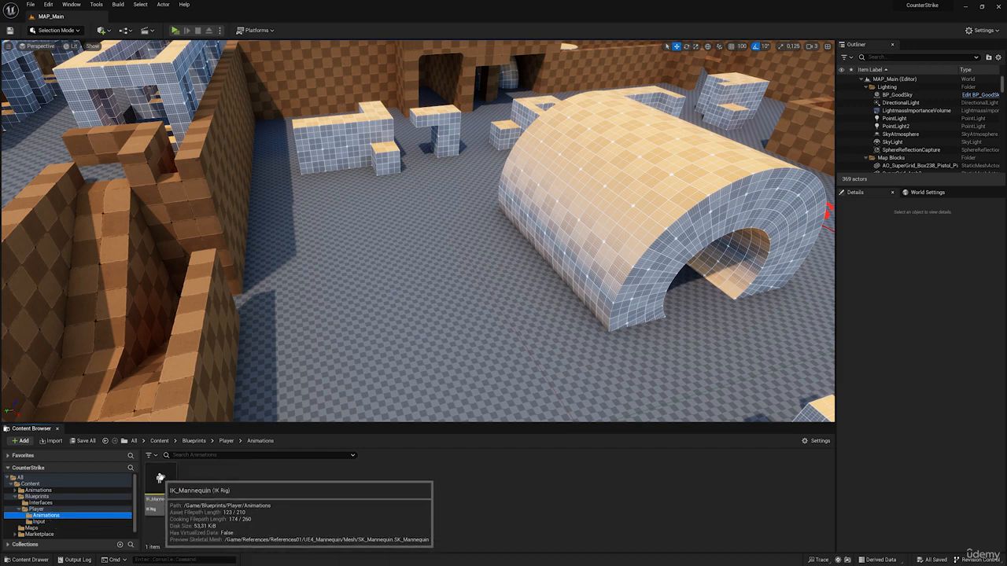
{"action": "right_click", "coordinate": [161, 478]}
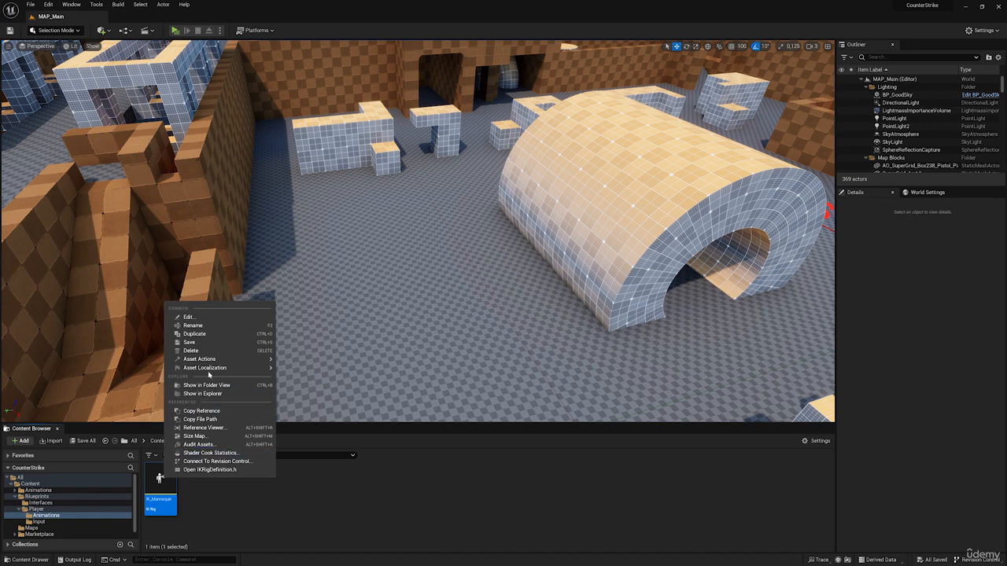
{"action": "left_click", "coordinate": [206, 336]}
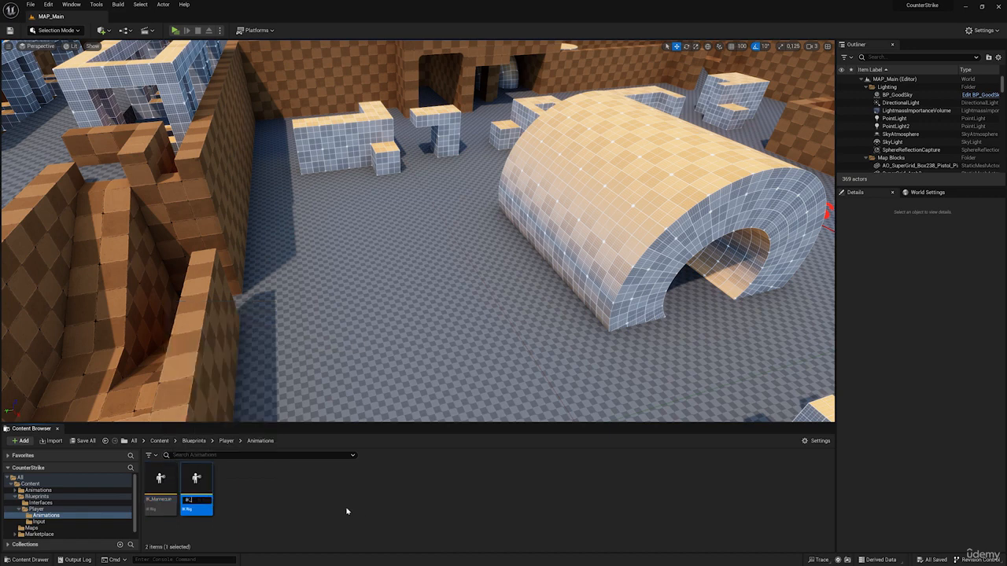
{"action": "type", "text": "IK_Player"}
{"action": "key", "text": "Return"}
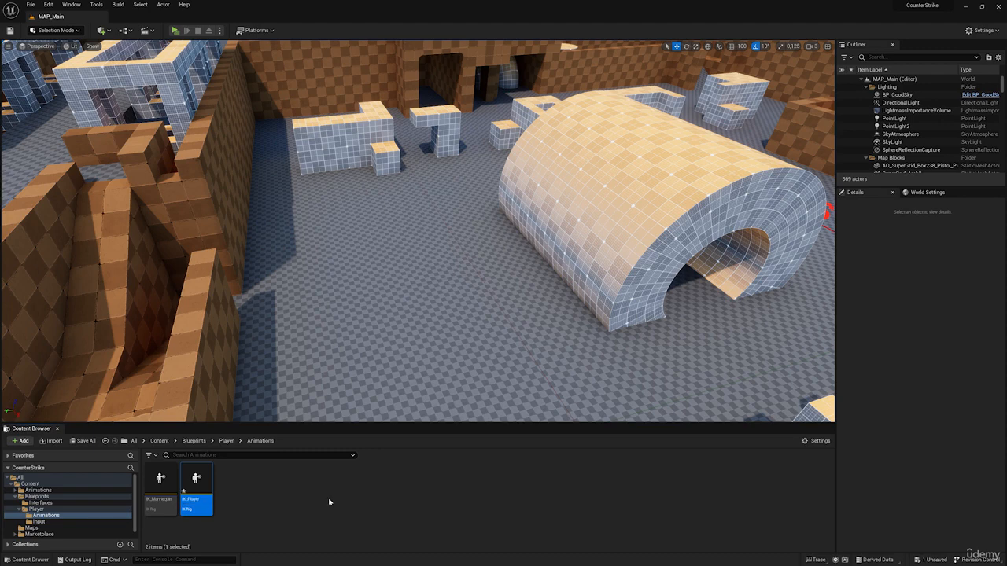
Open the IK_Player rig, set its preview skeletal mesh to MW_Style1_Male, and save and close it.
{"action": "double_click", "coordinate": [197, 489]}
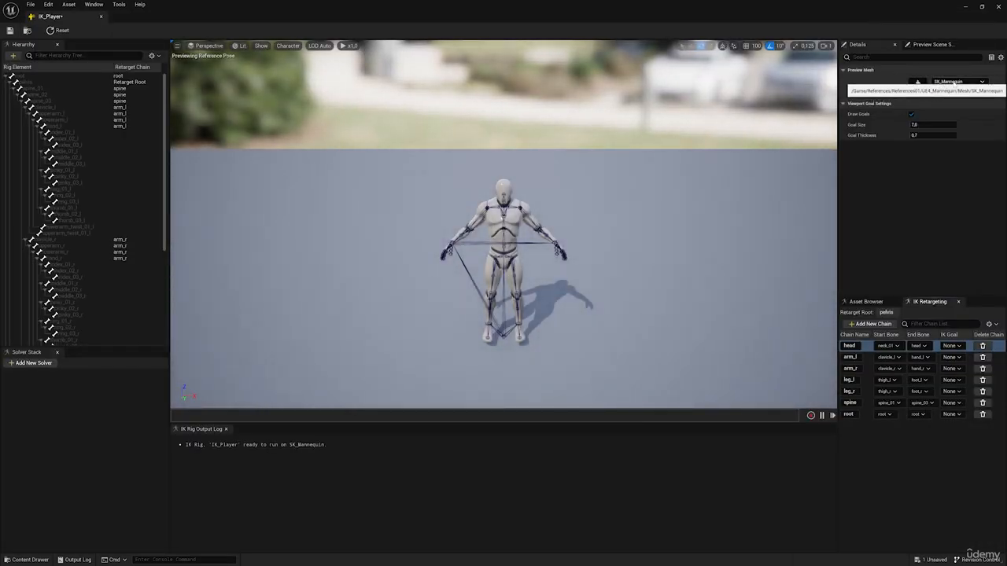
{"action": "left_click", "coordinate": [953, 82]}
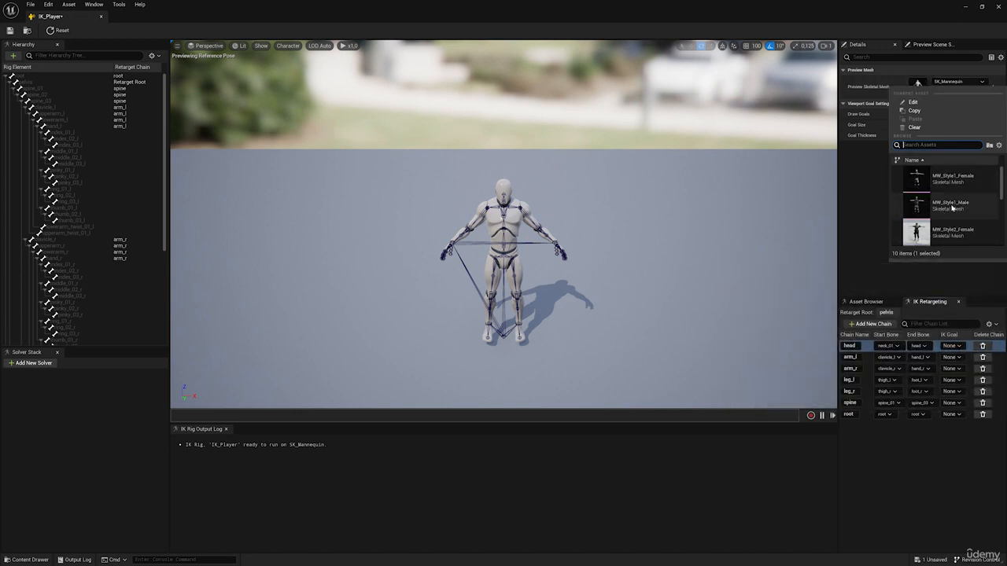
{"action": "left_click", "coordinate": [955, 206]}
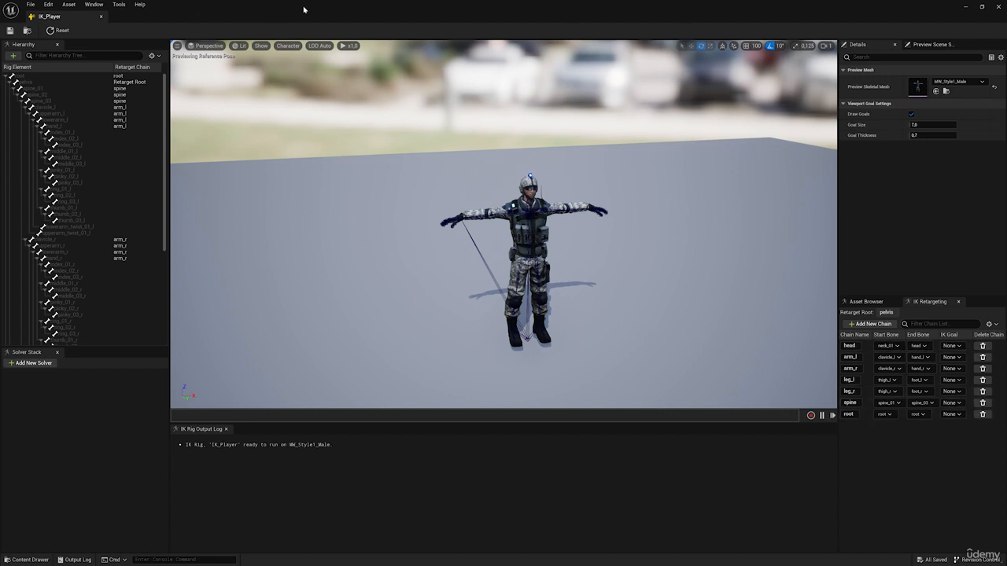
{"action": "left_click", "coordinate": [118, 82]}
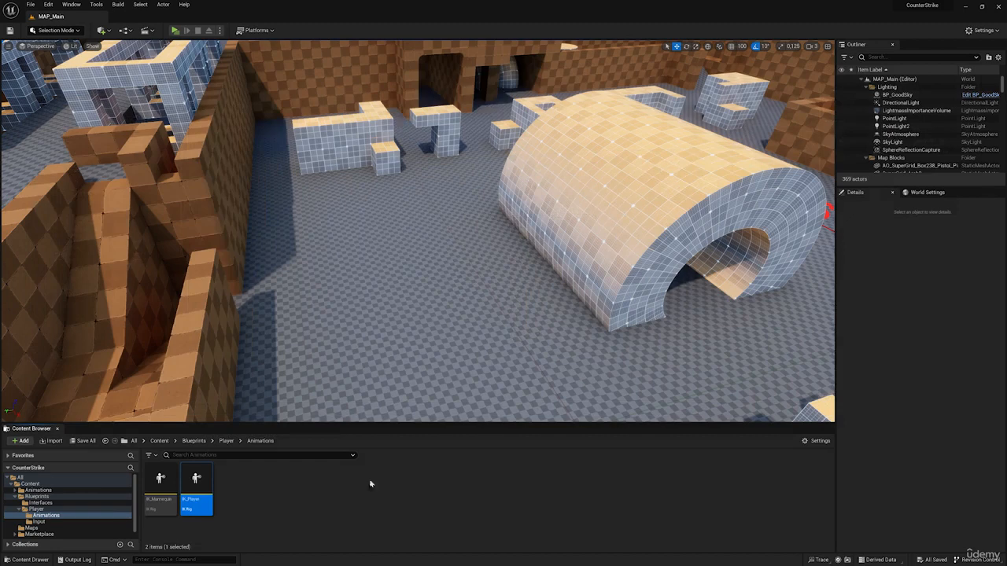
{"action": "left_click", "coordinate": [369, 483]}
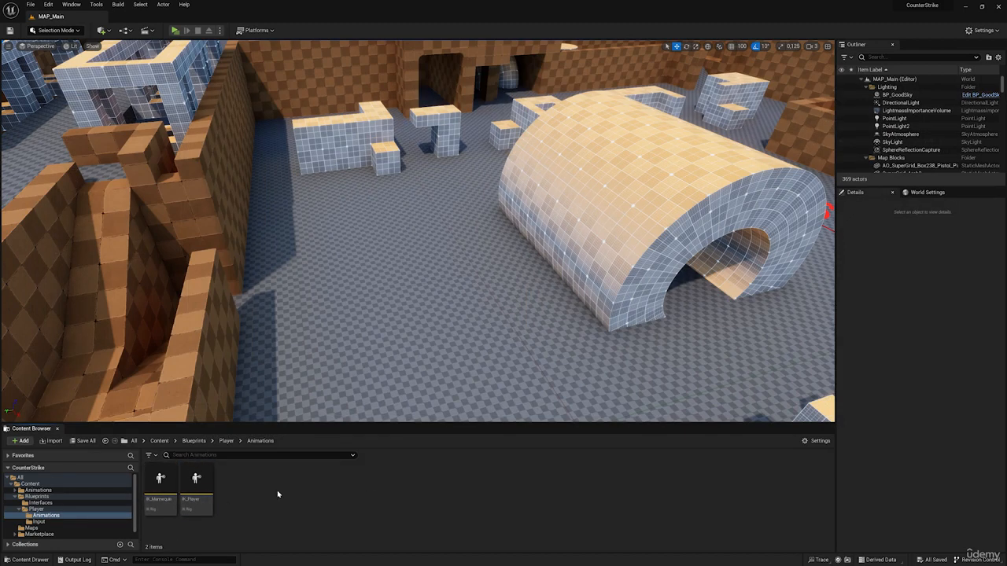
{"action": "right_click_drag", "start_coordinate": [389, 284], "coordinate": [390, 281]}
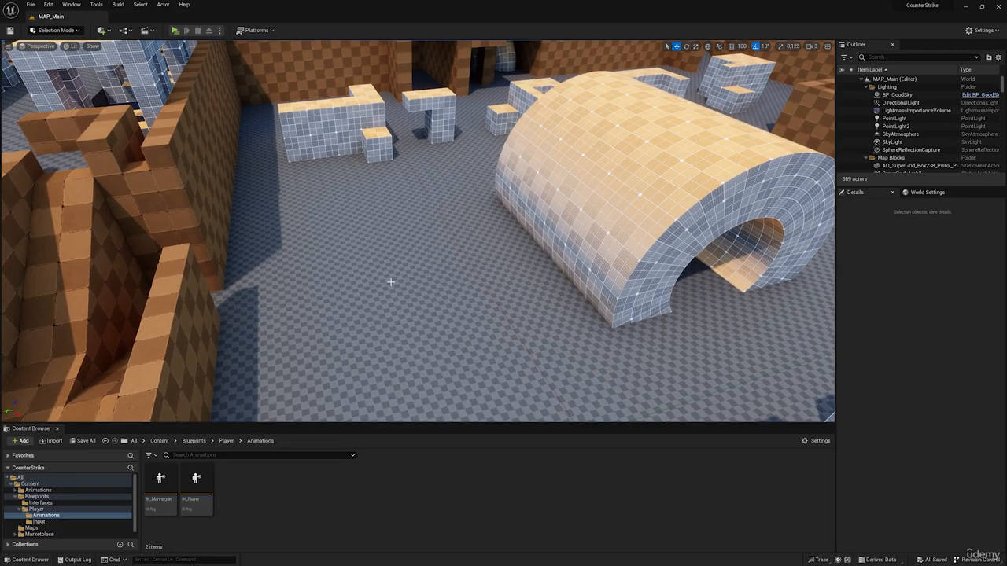